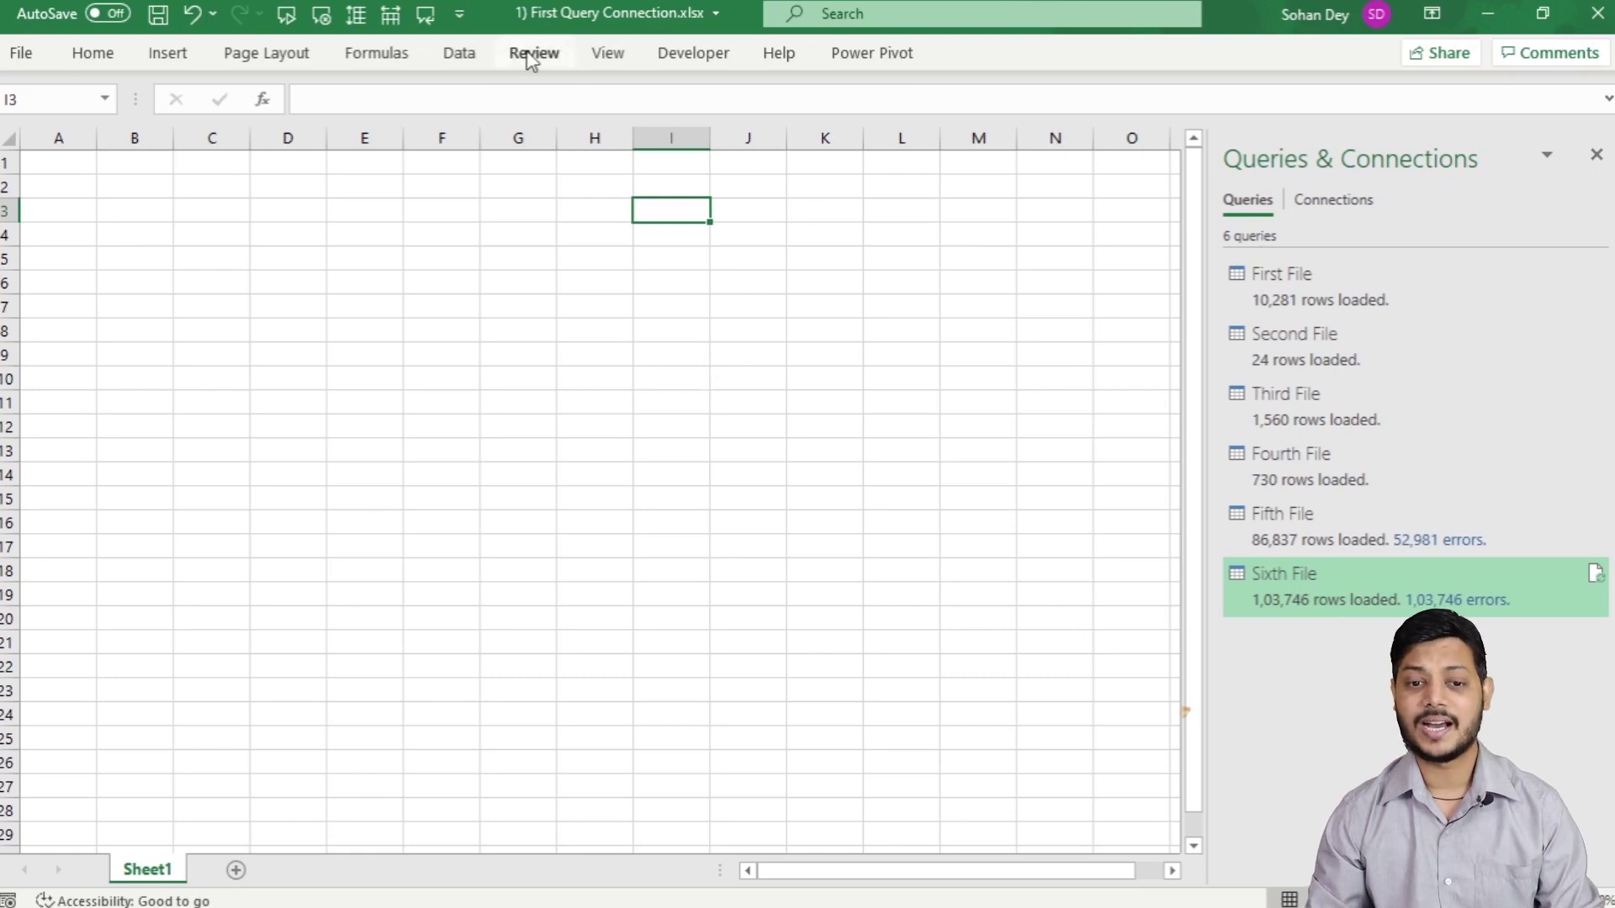
- Start a From Text/CSV import through Data > Get Data > From File
left_click(459, 52)
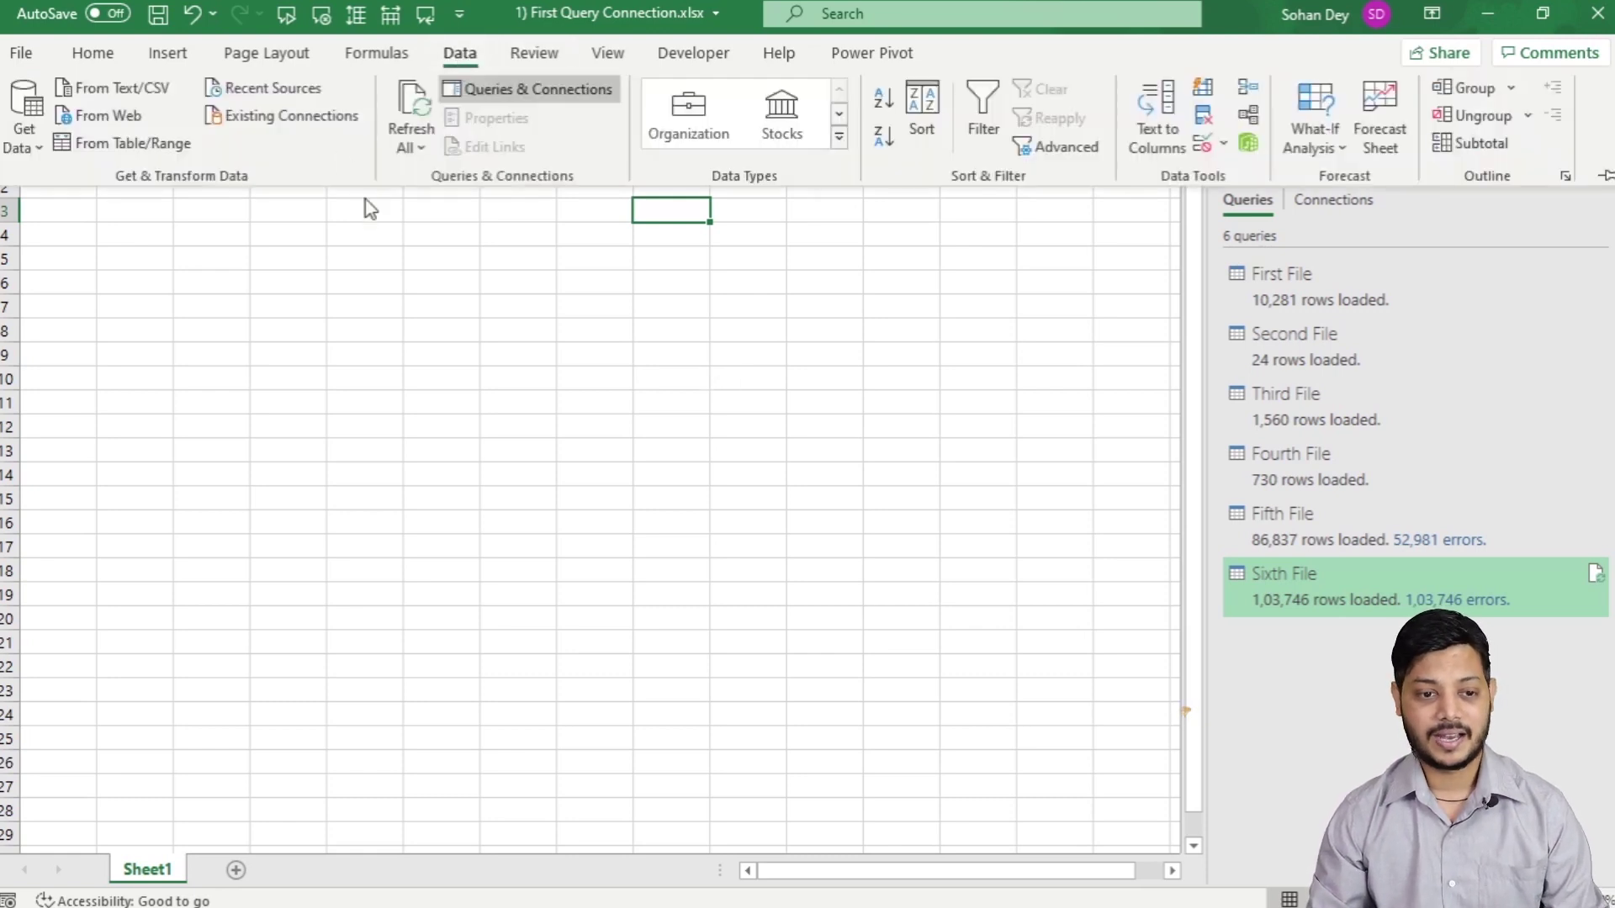
left_click(27, 139)
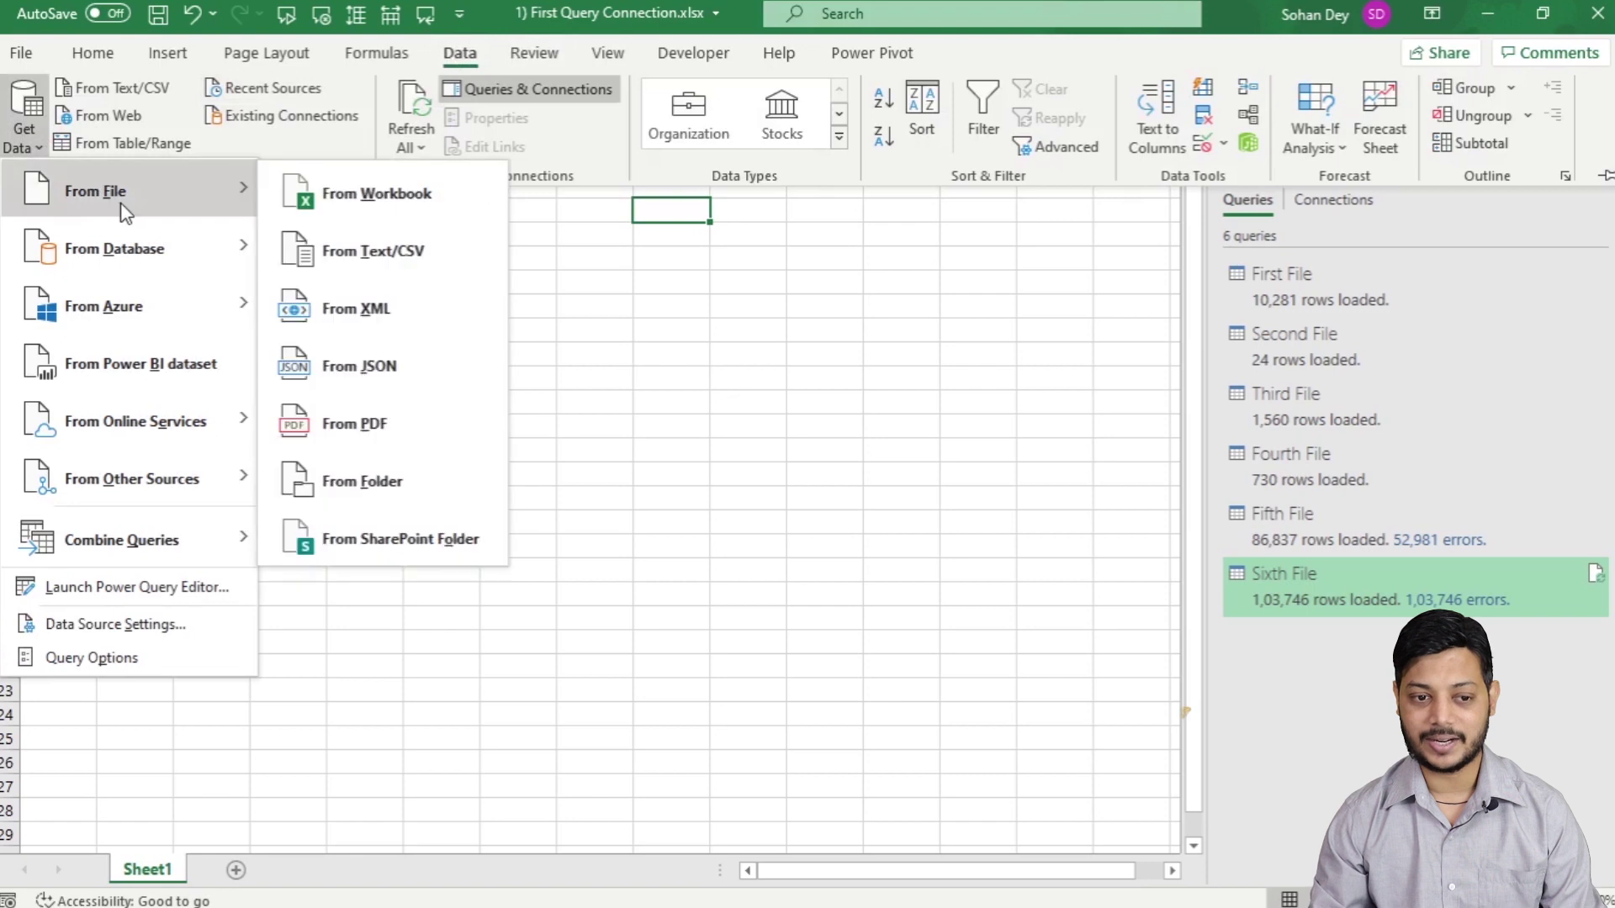
mouse_move(95, 190)
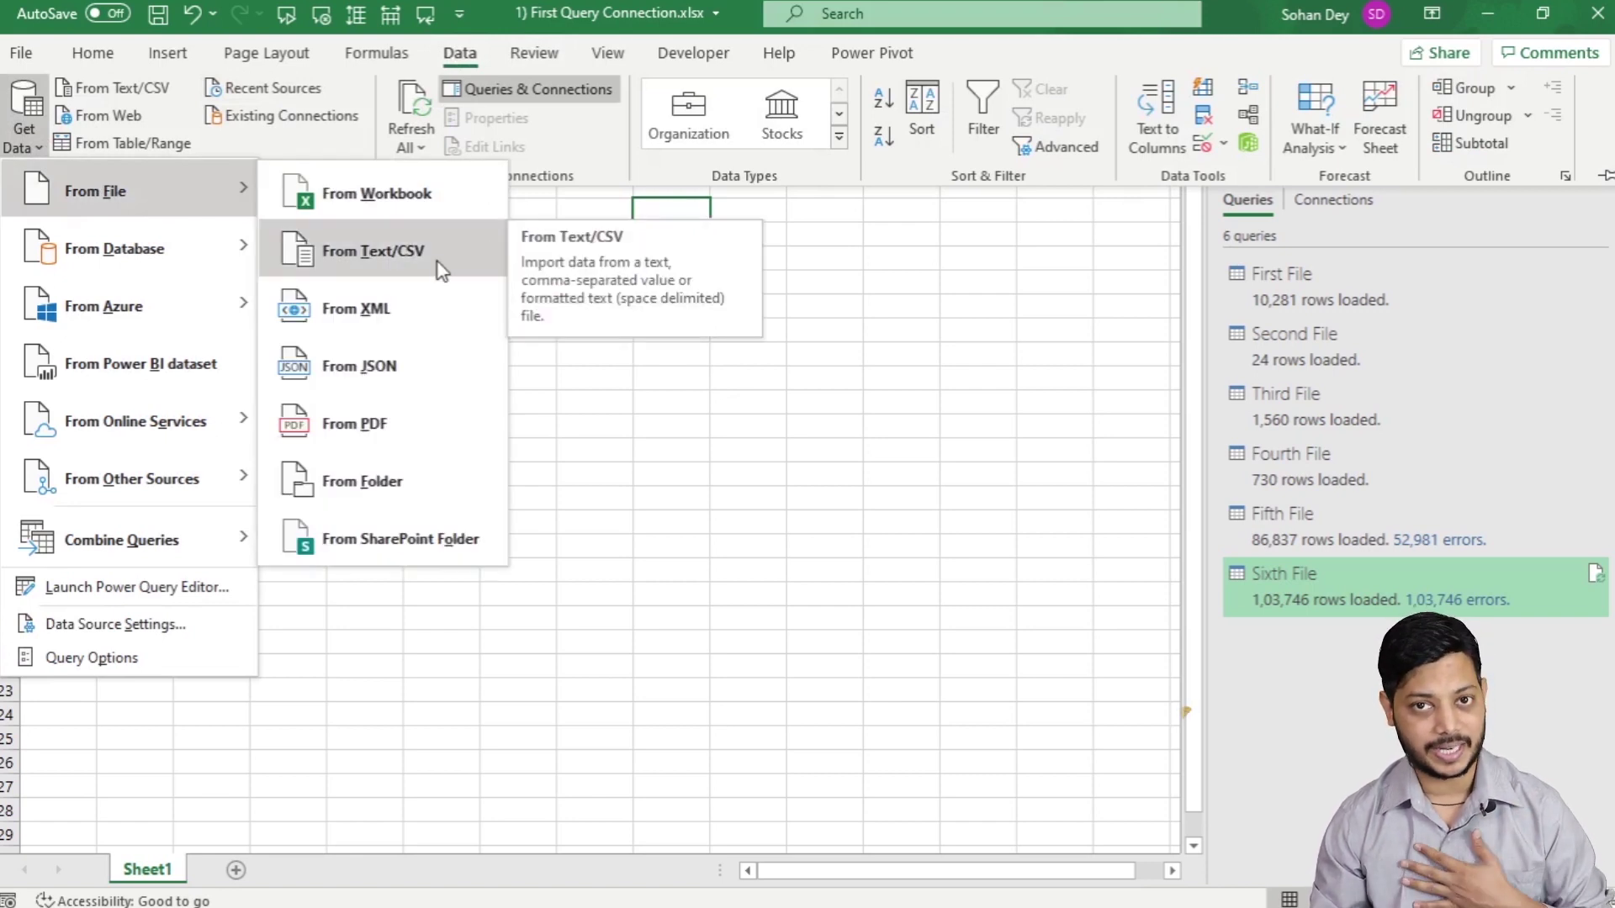
left_click(381, 264)
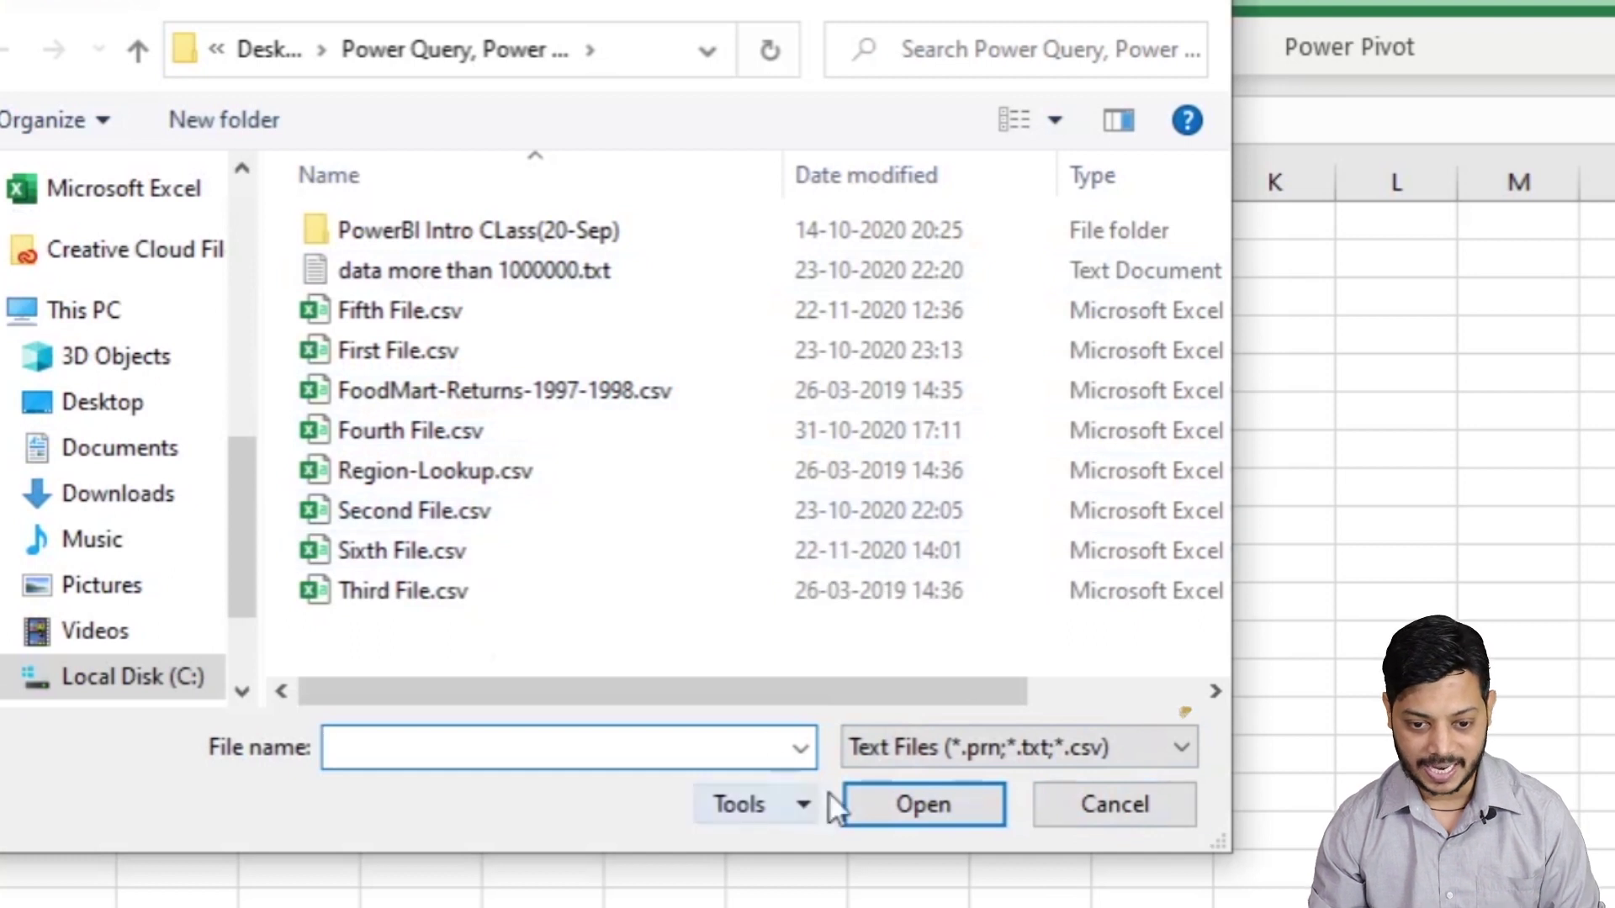
- Show All Files and import the workbook Pivot and Unpivot Column.xlsx
left_click(997, 760)
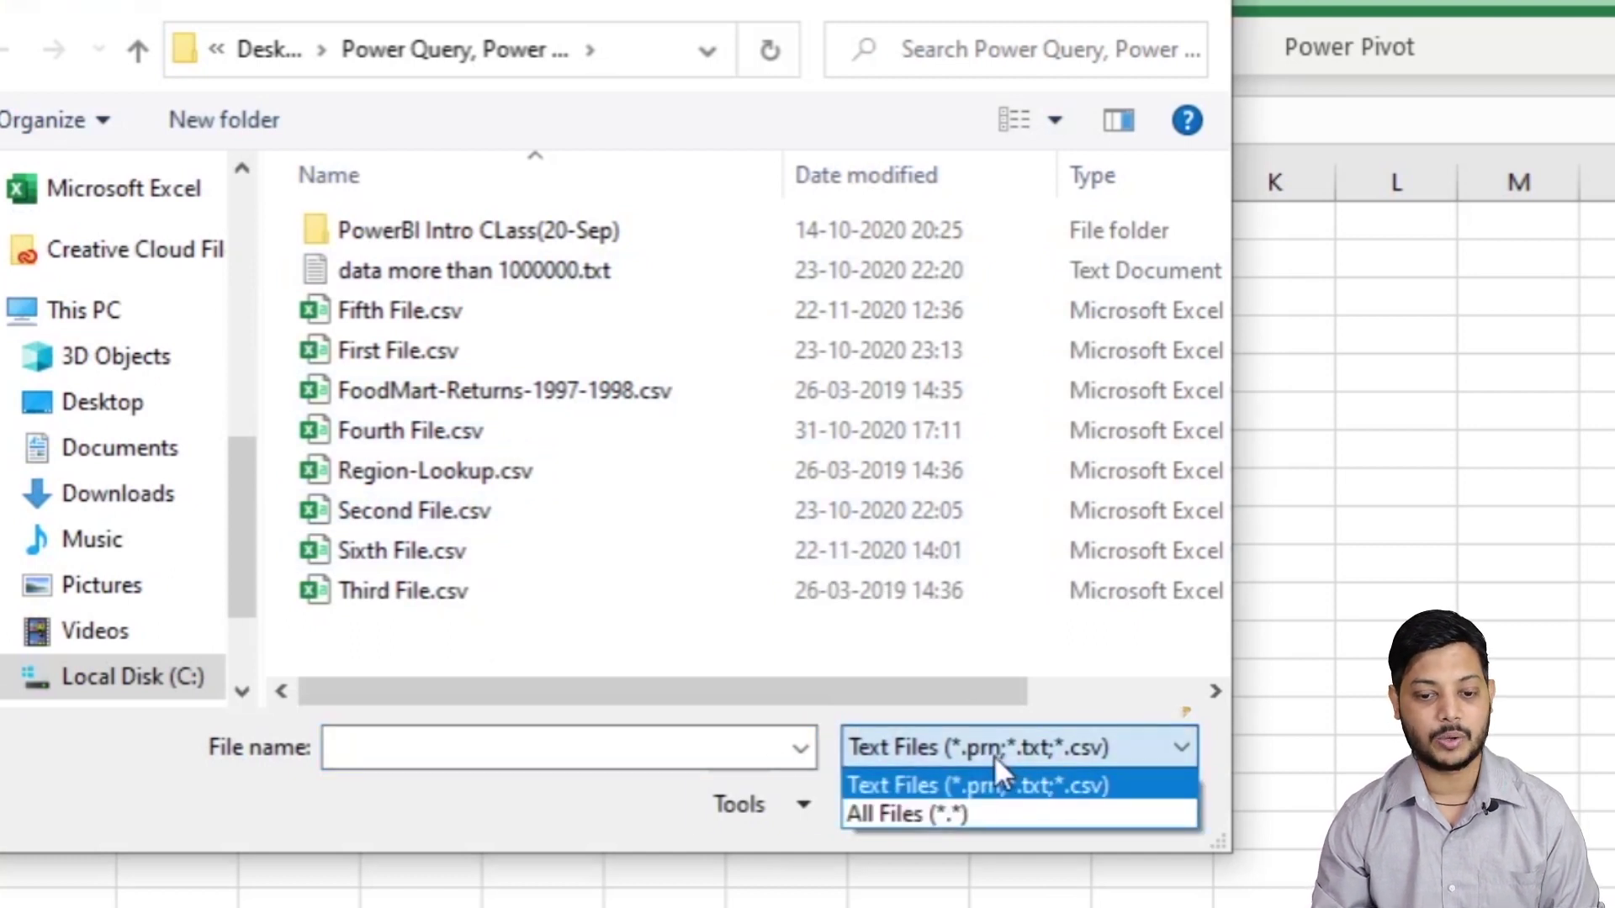
left_click(956, 815)
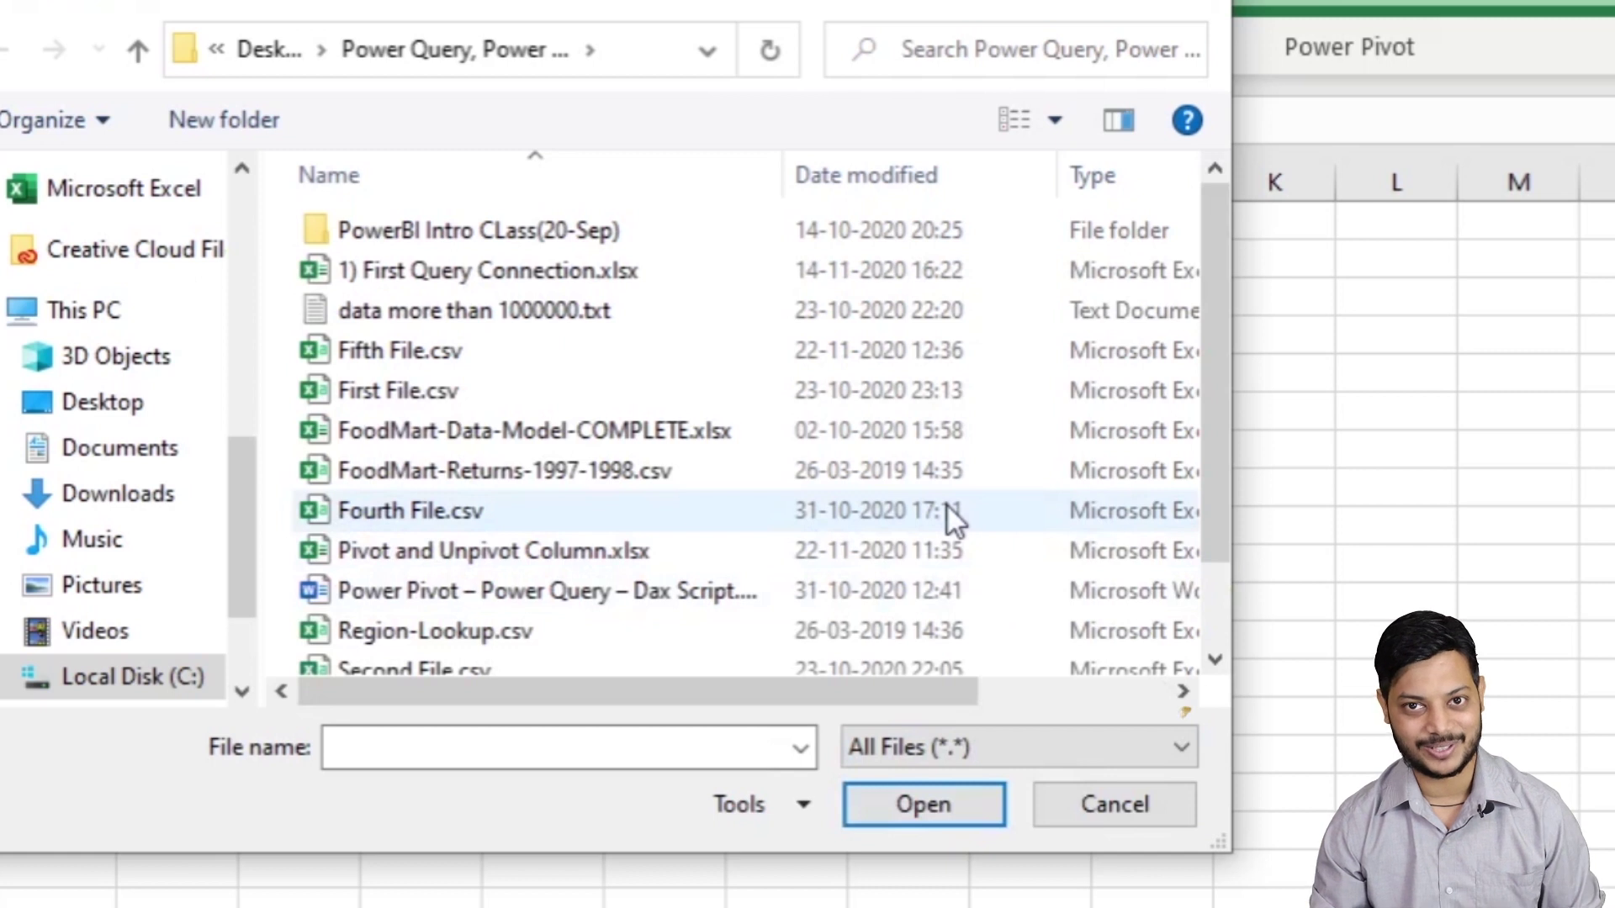
left_click(447, 552)
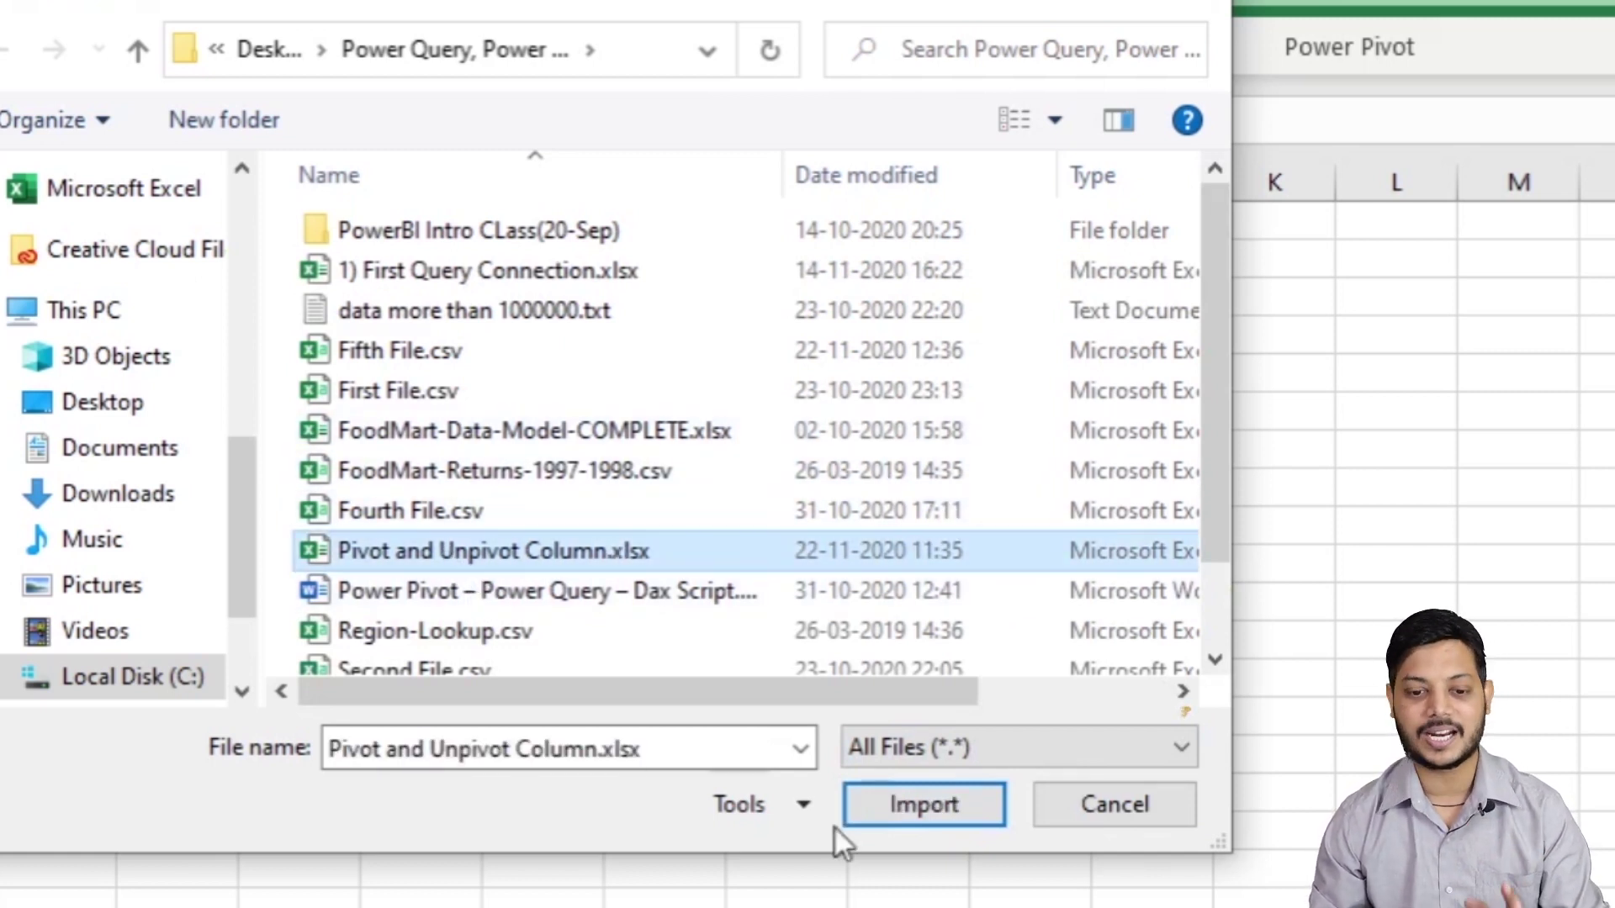
left_click(940, 803)
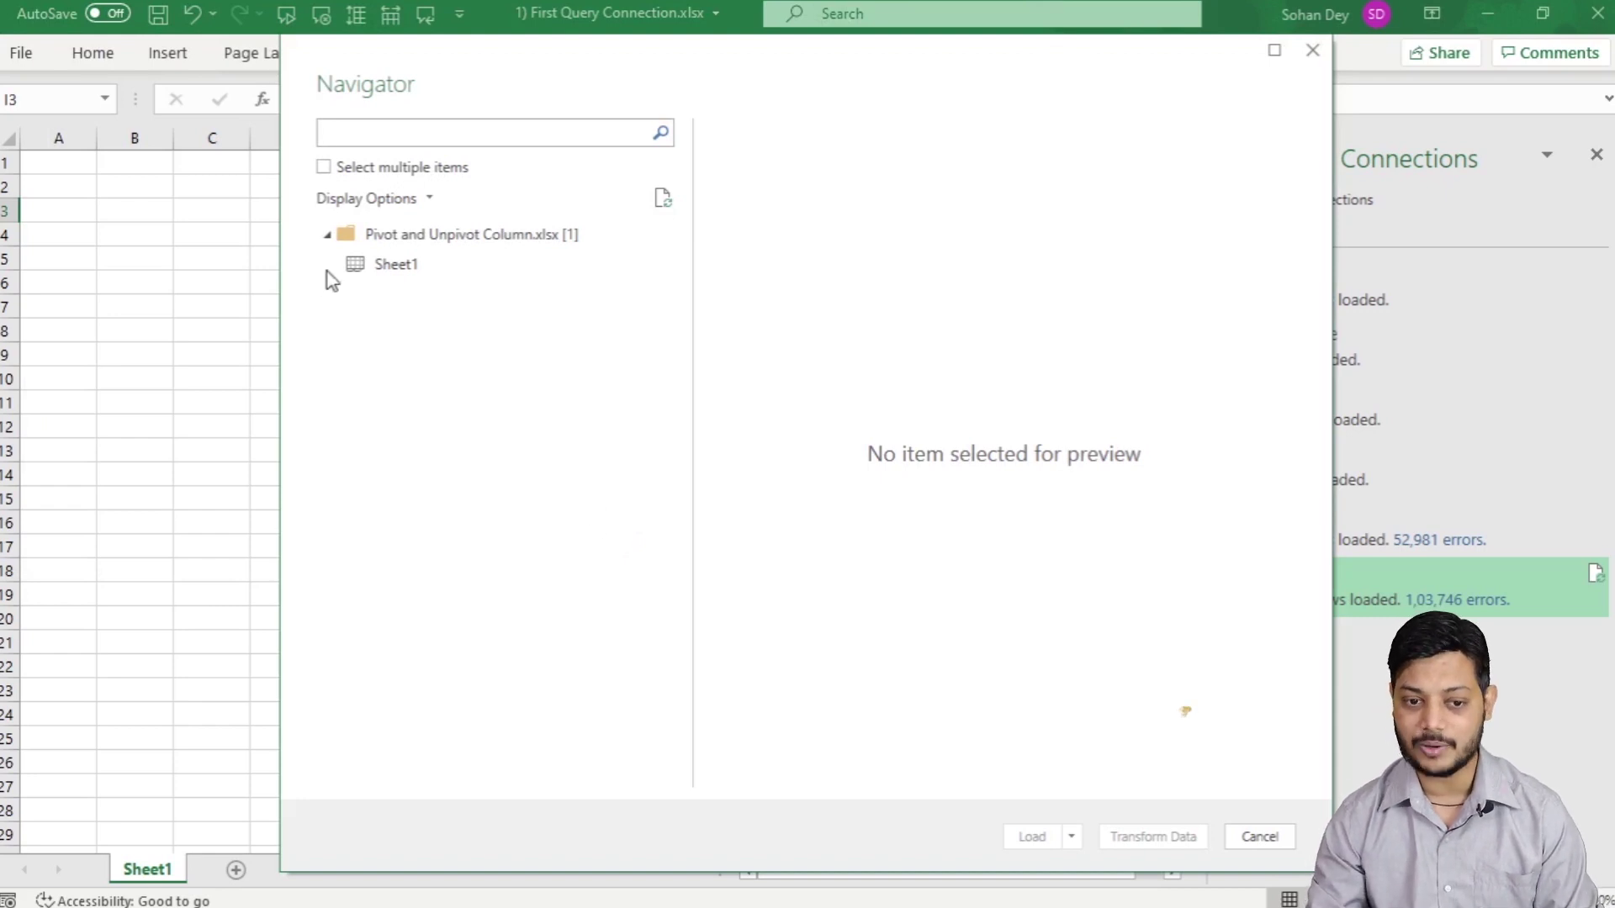
- Preview Sheet1 and send it to Power Query Editor with Transform Data
left_click(408, 274)
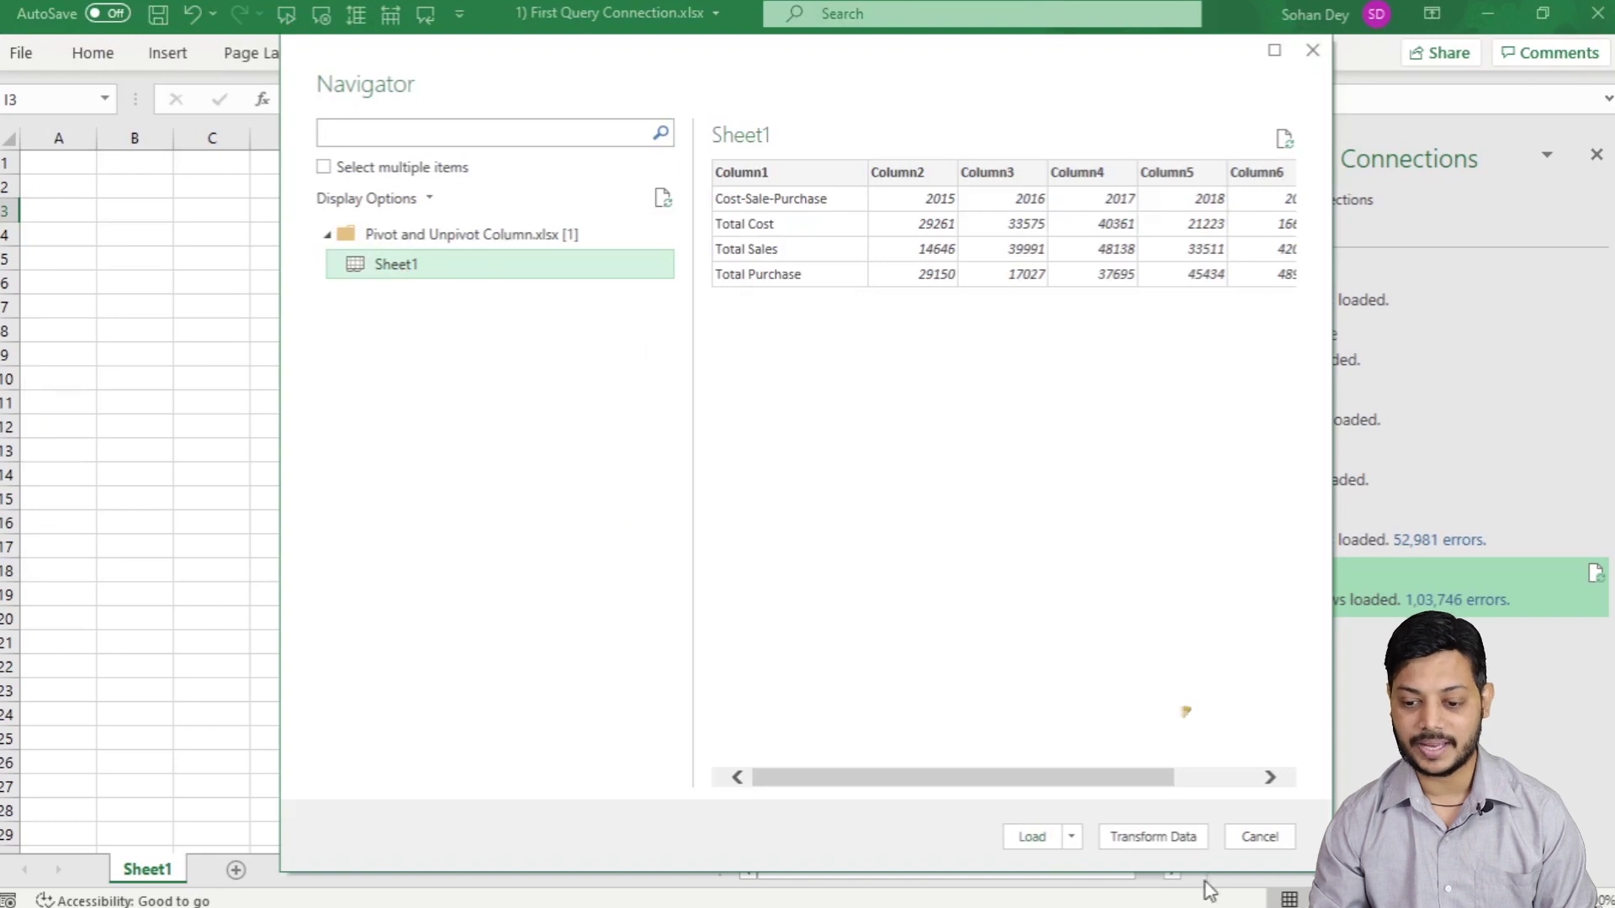
left_click(1170, 840)
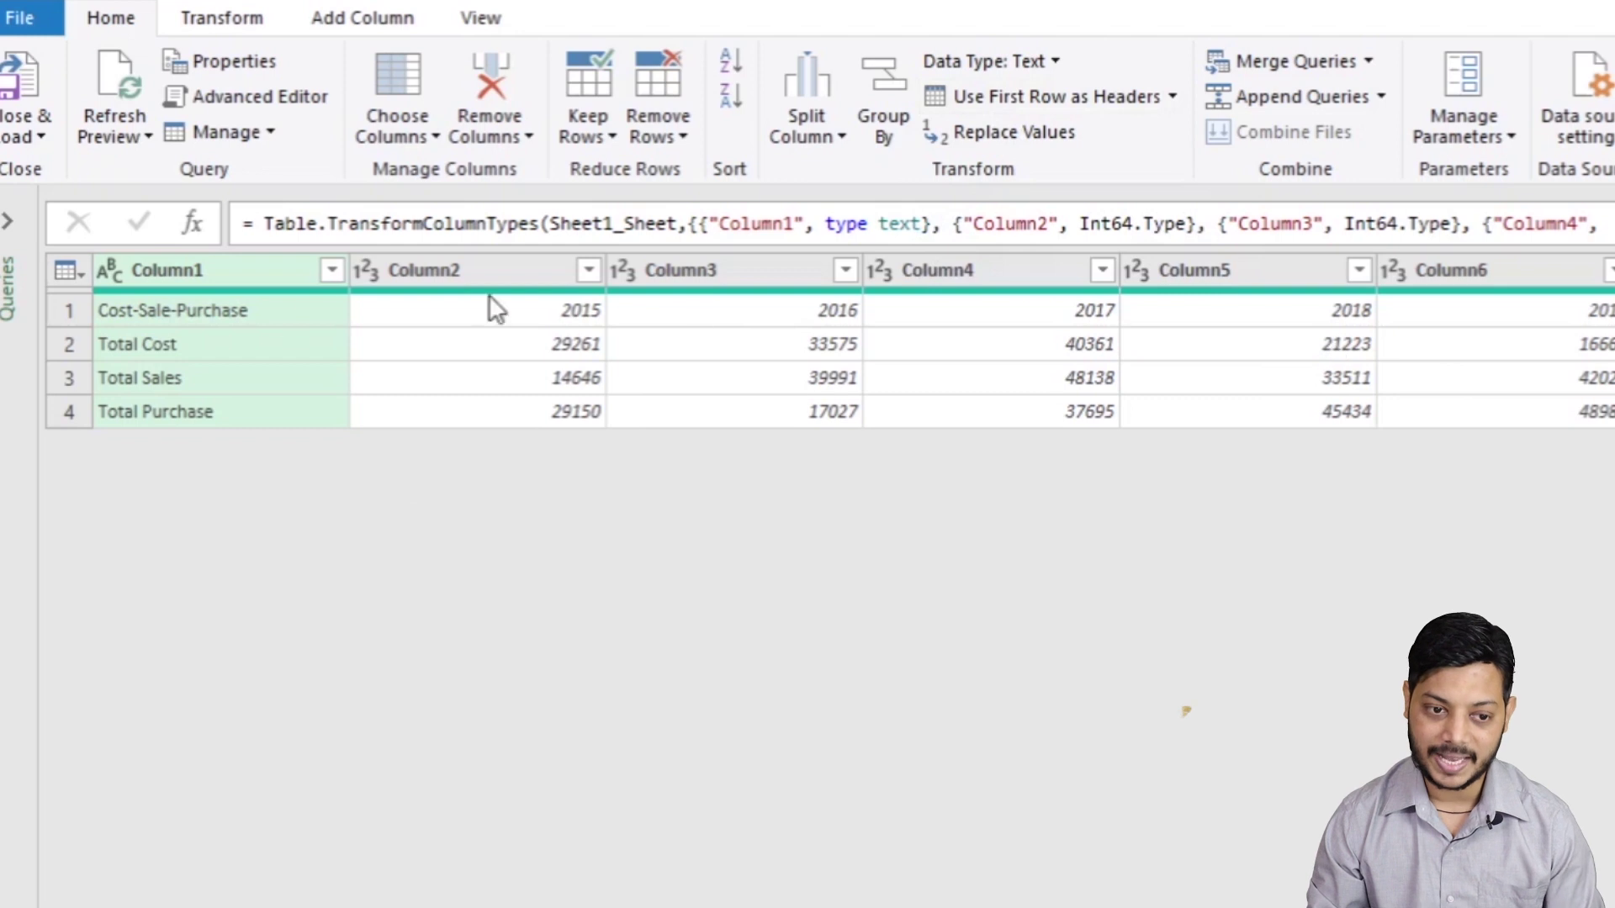
- Promote the first row to headers, giving Cost-Sale-Purchase and year columns 2015–2020
left_click(74, 275)
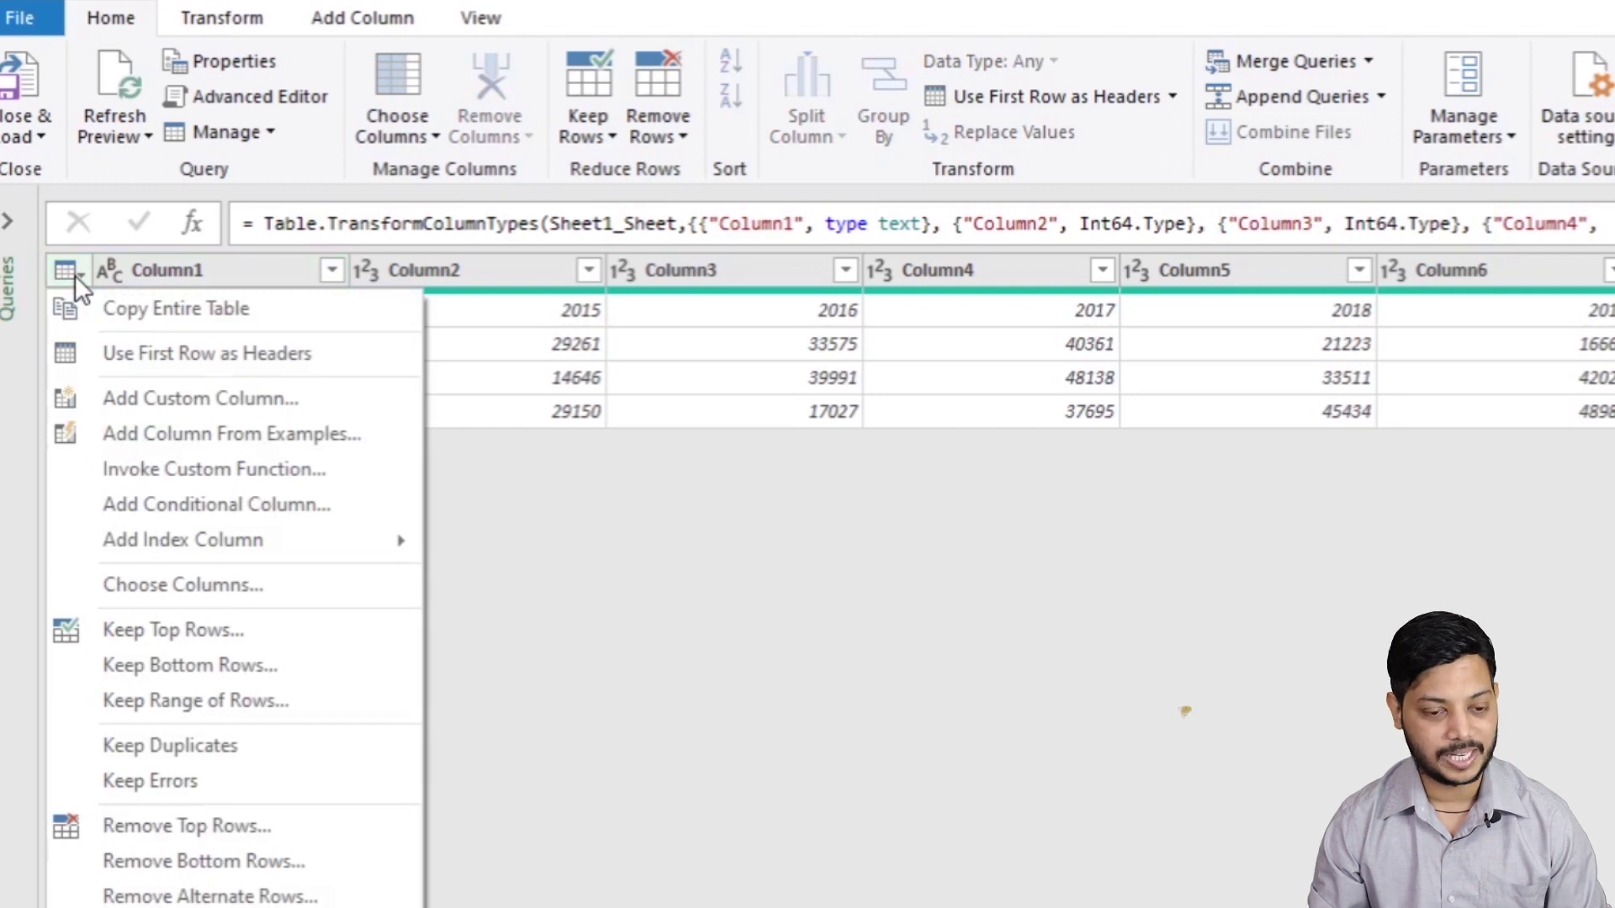
left_click(129, 355)
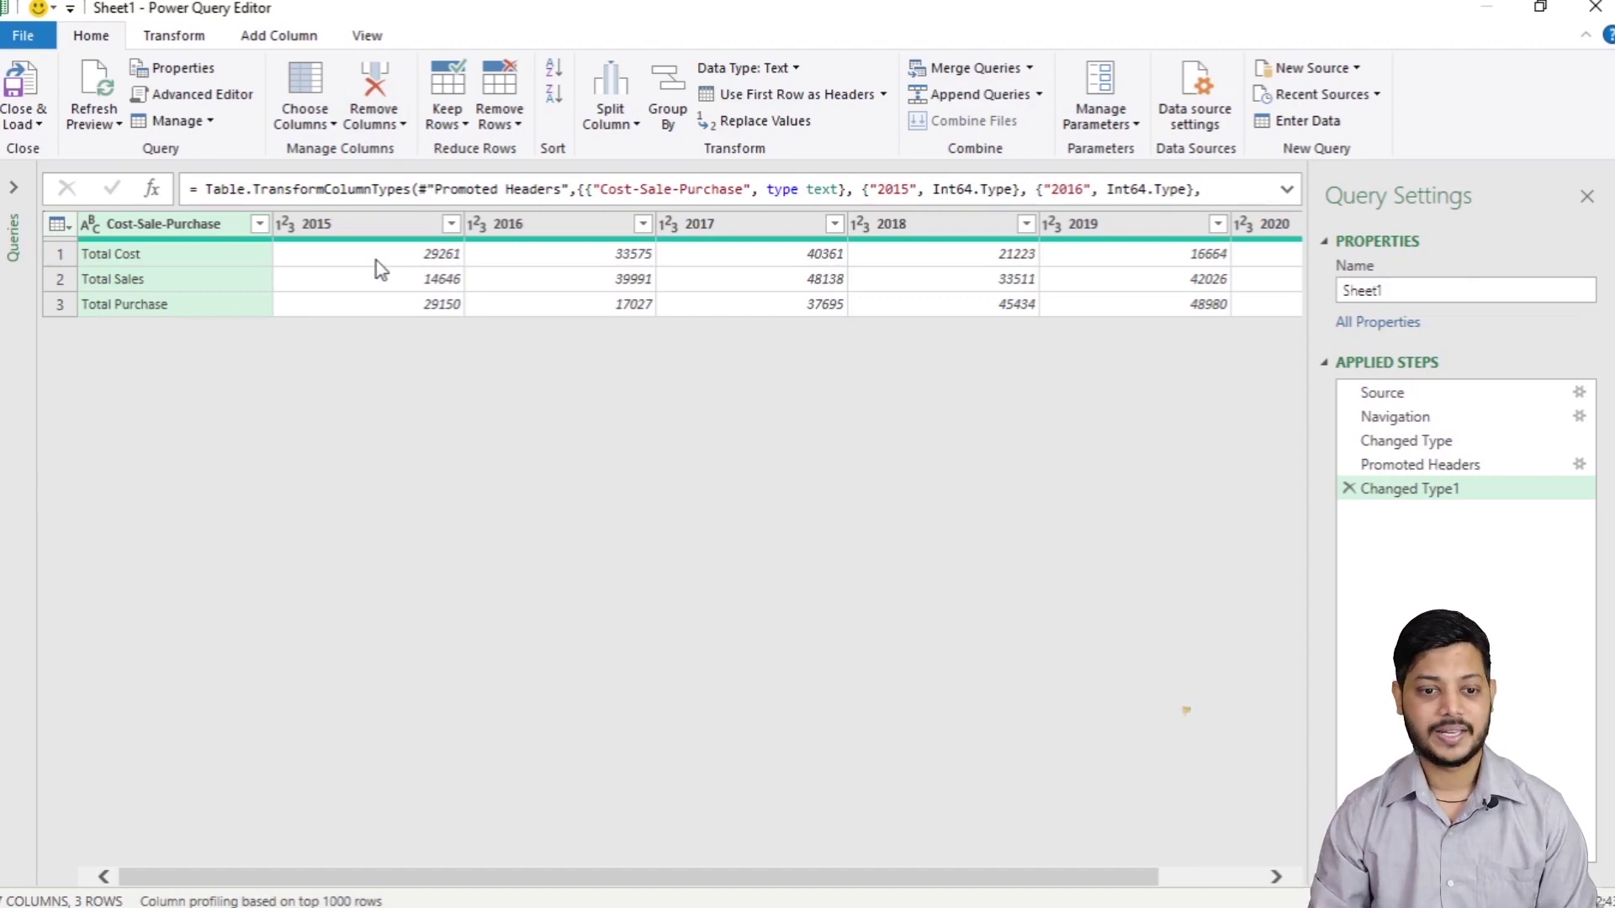
- Select the 2015, 2016, 2017, 2018 and later year columns together
left_click(345, 227)
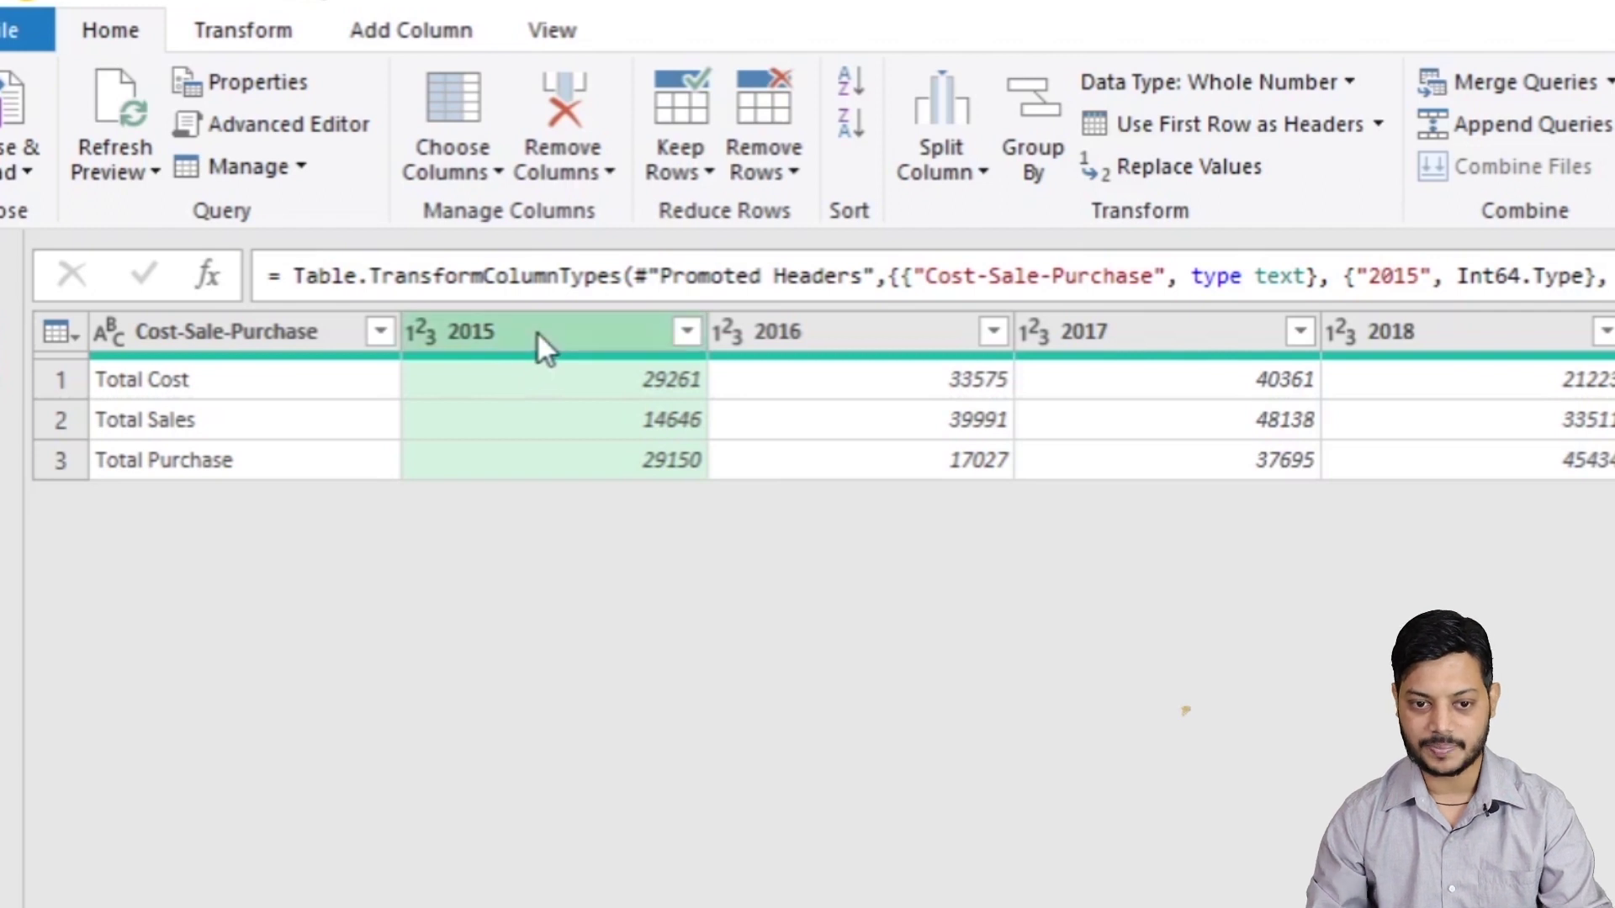
left_click(873, 336, "ctrl")
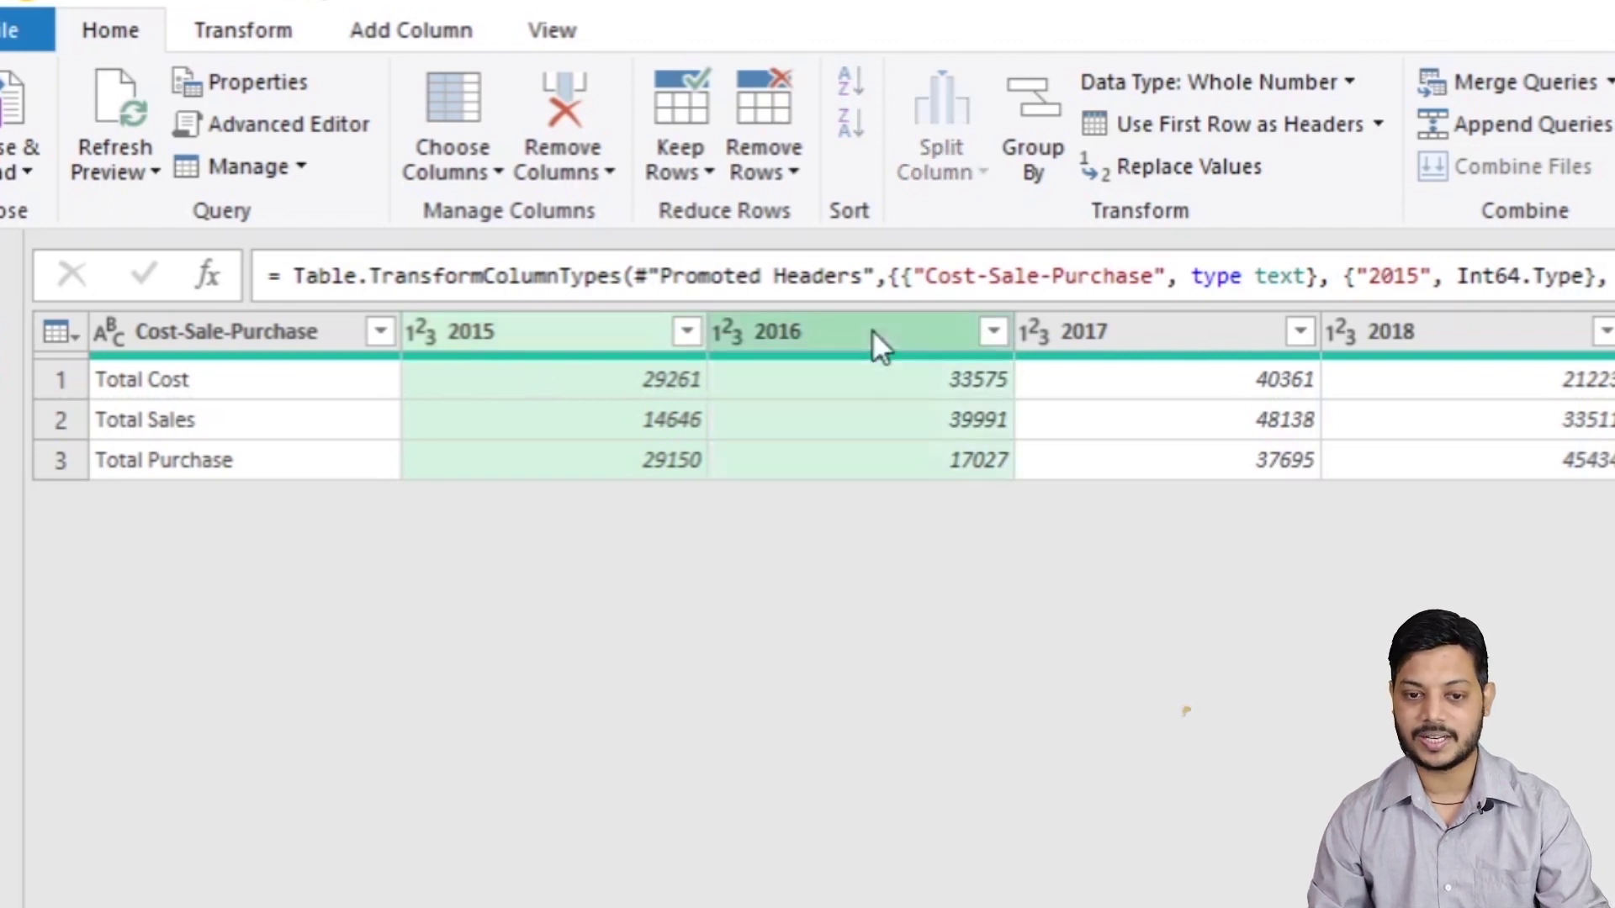
left_click(1122, 333, "ctrl")
left_click(1443, 333, "ctrl")
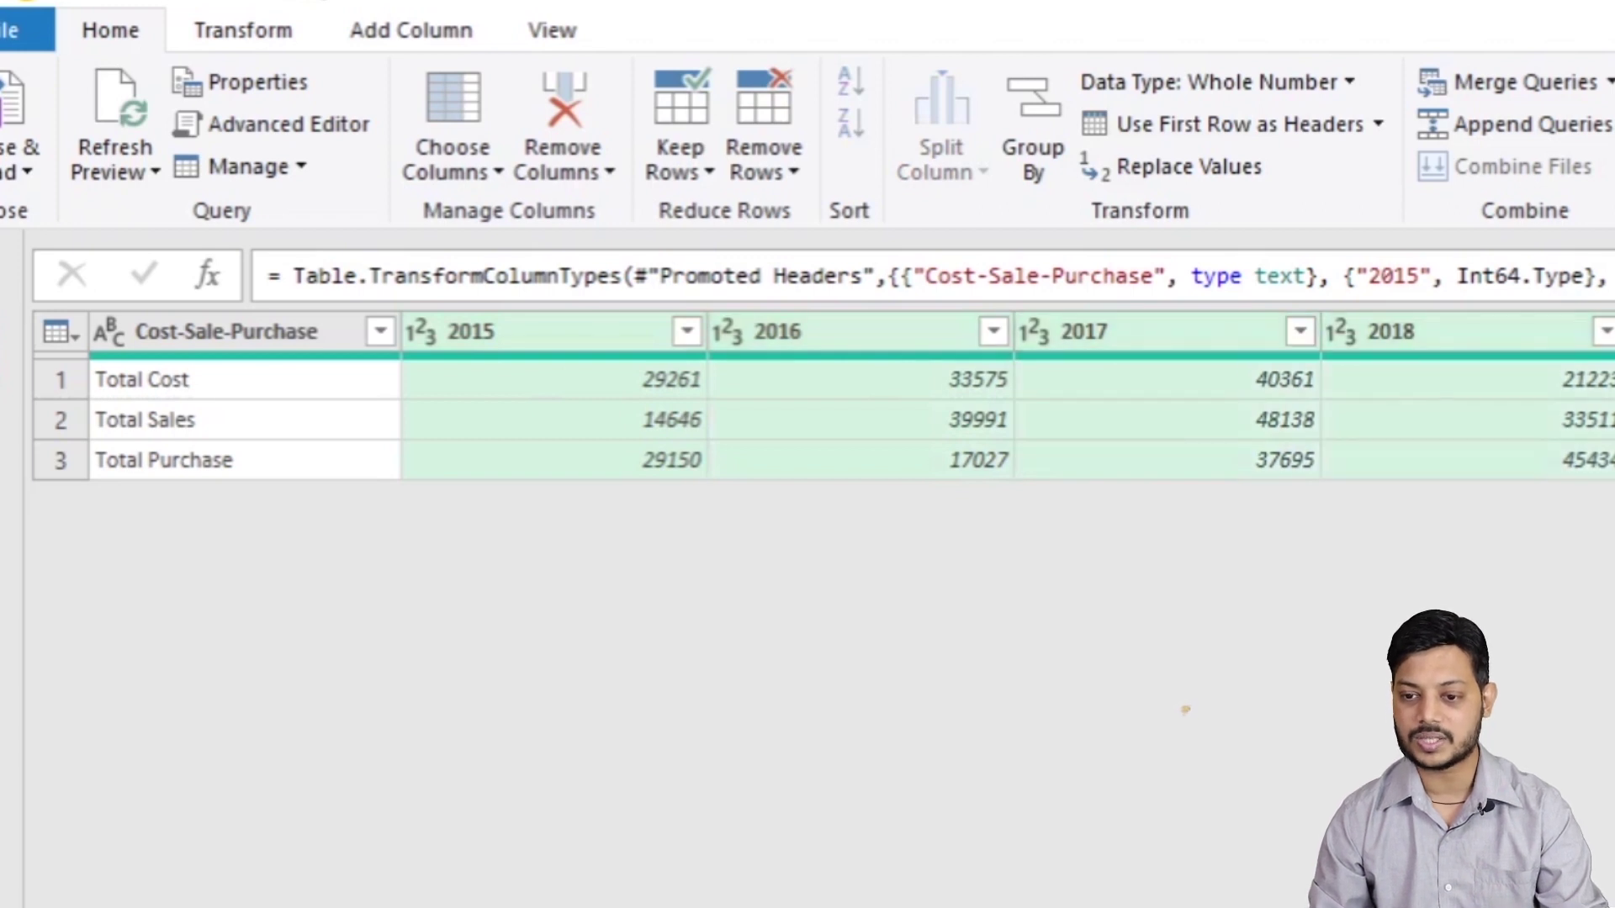
scroll(824, 396, "right", 3)
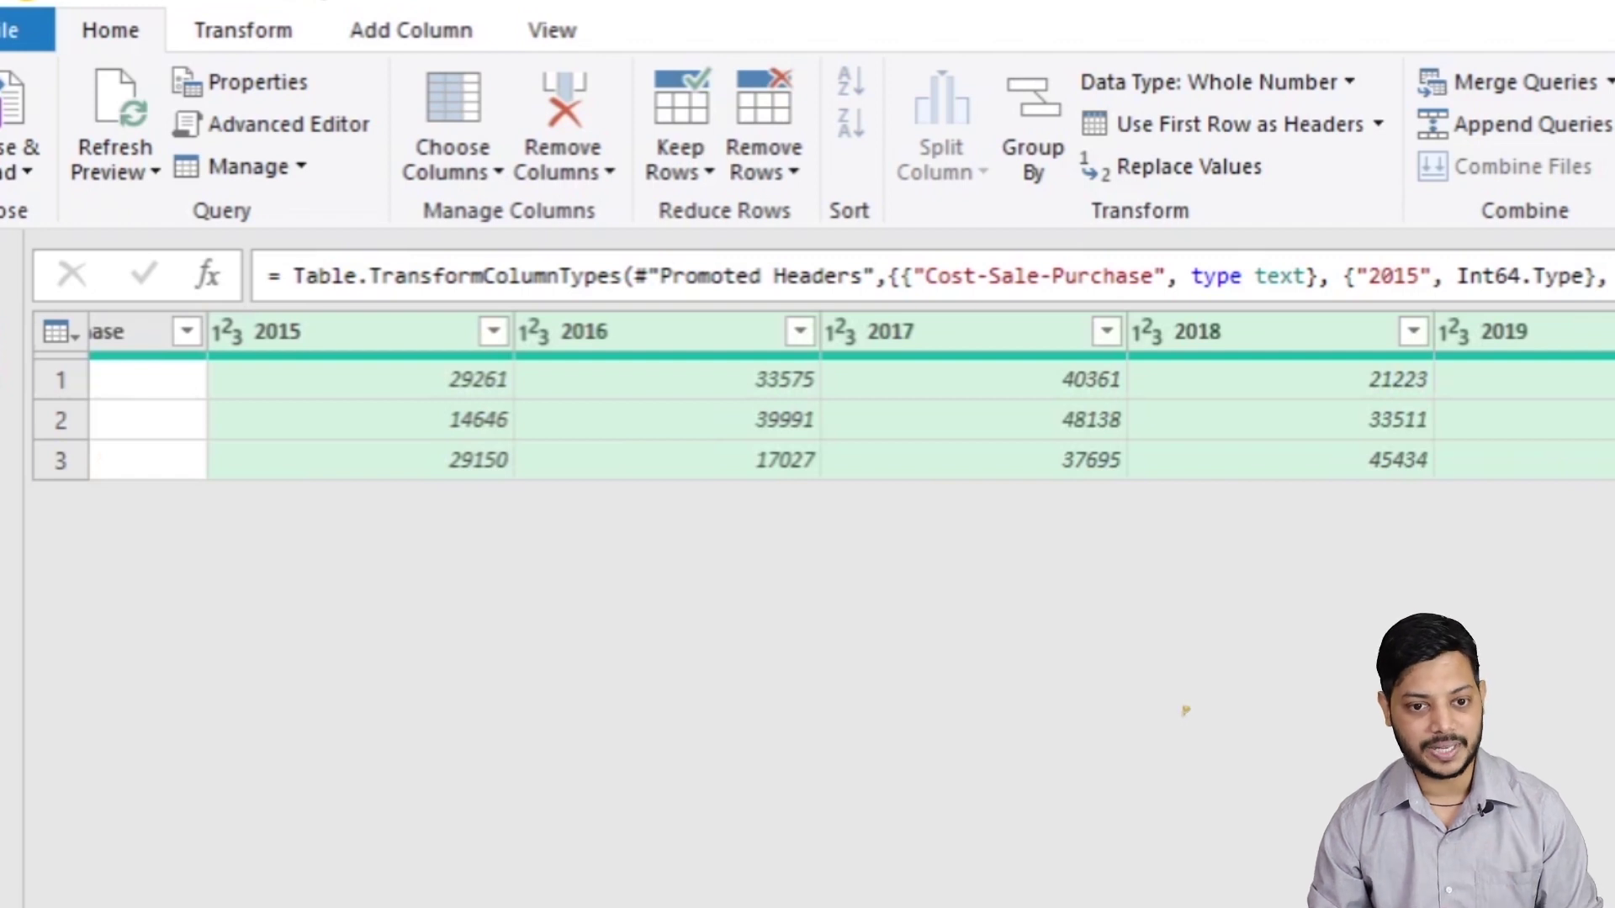
left_click(261, 36)
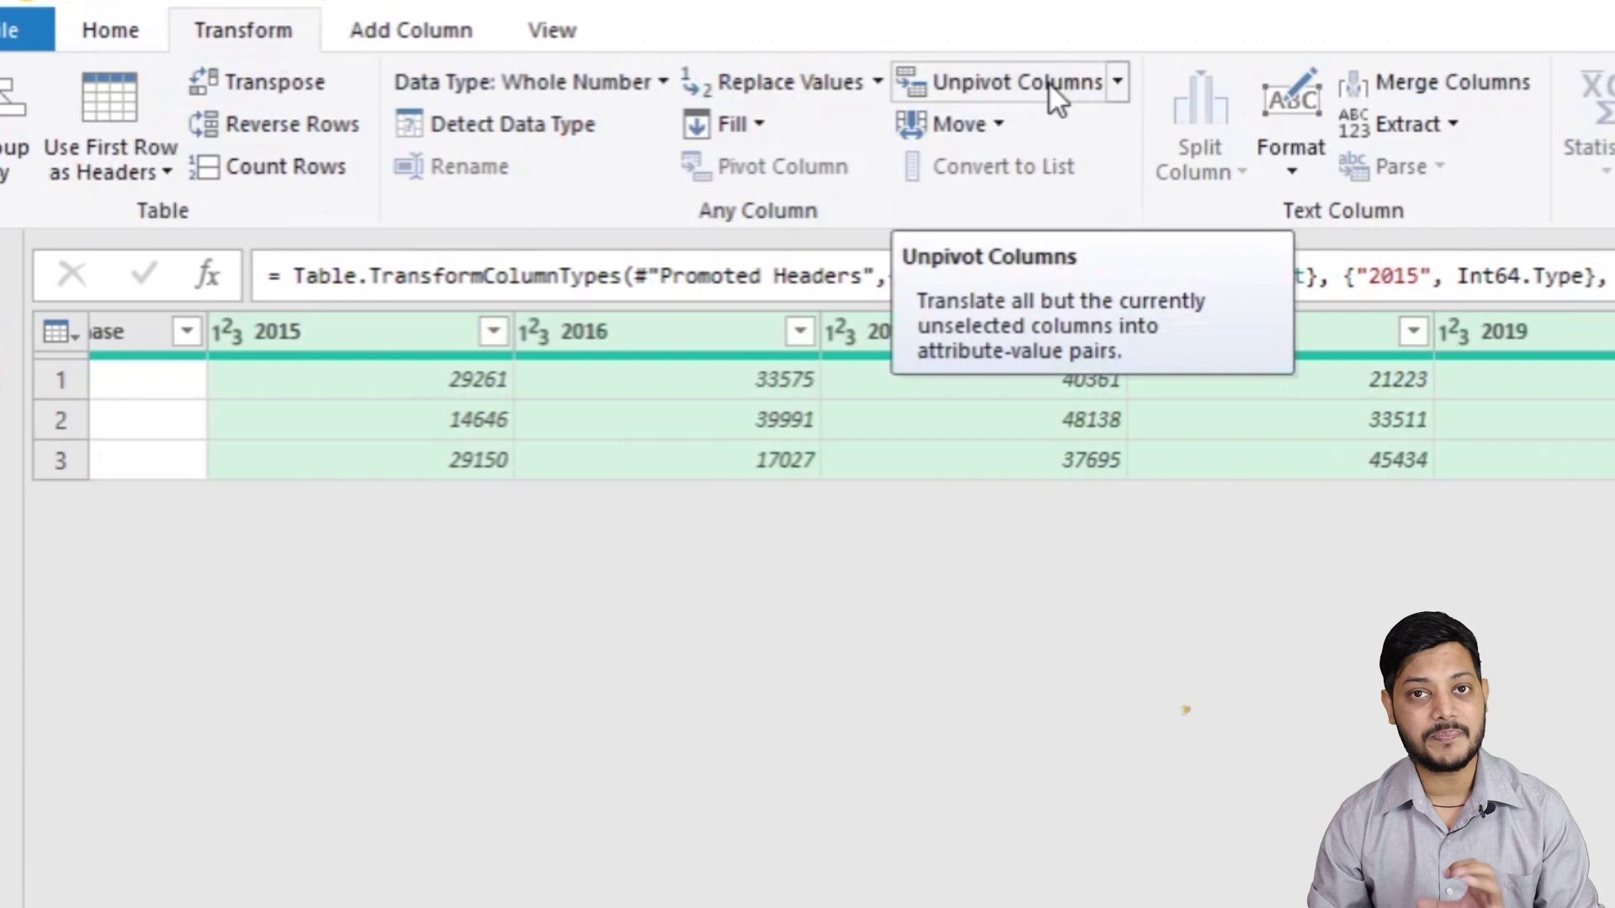
- Apply Unpivot Columns to the selected years, producing Attribute and Value columns
left_click(1121, 81)
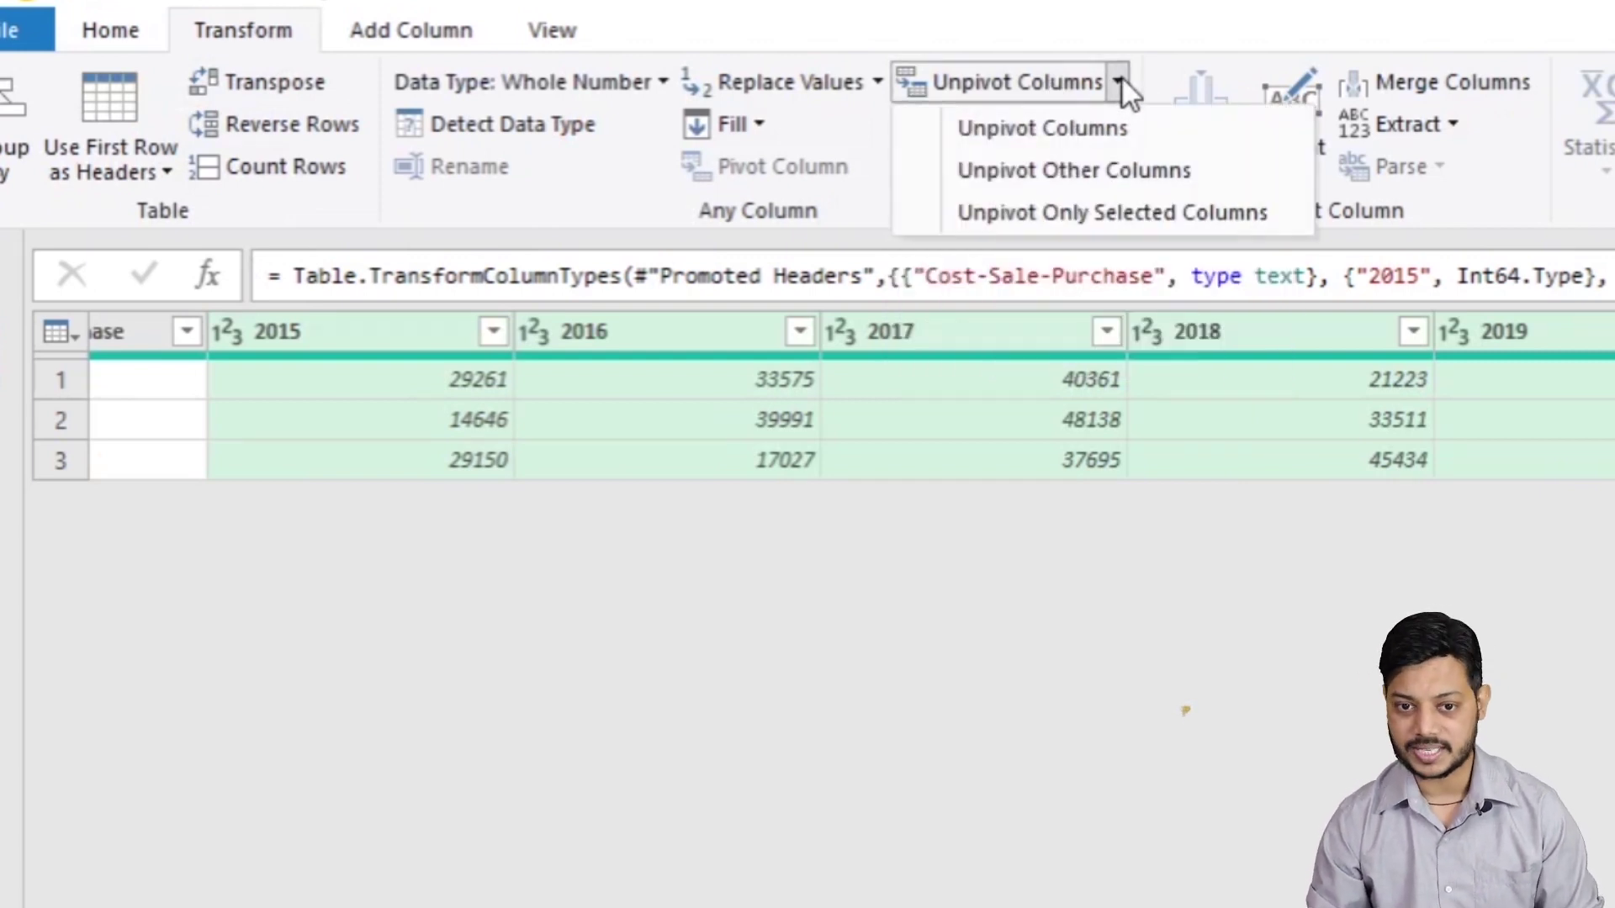
left_click(1112, 135)
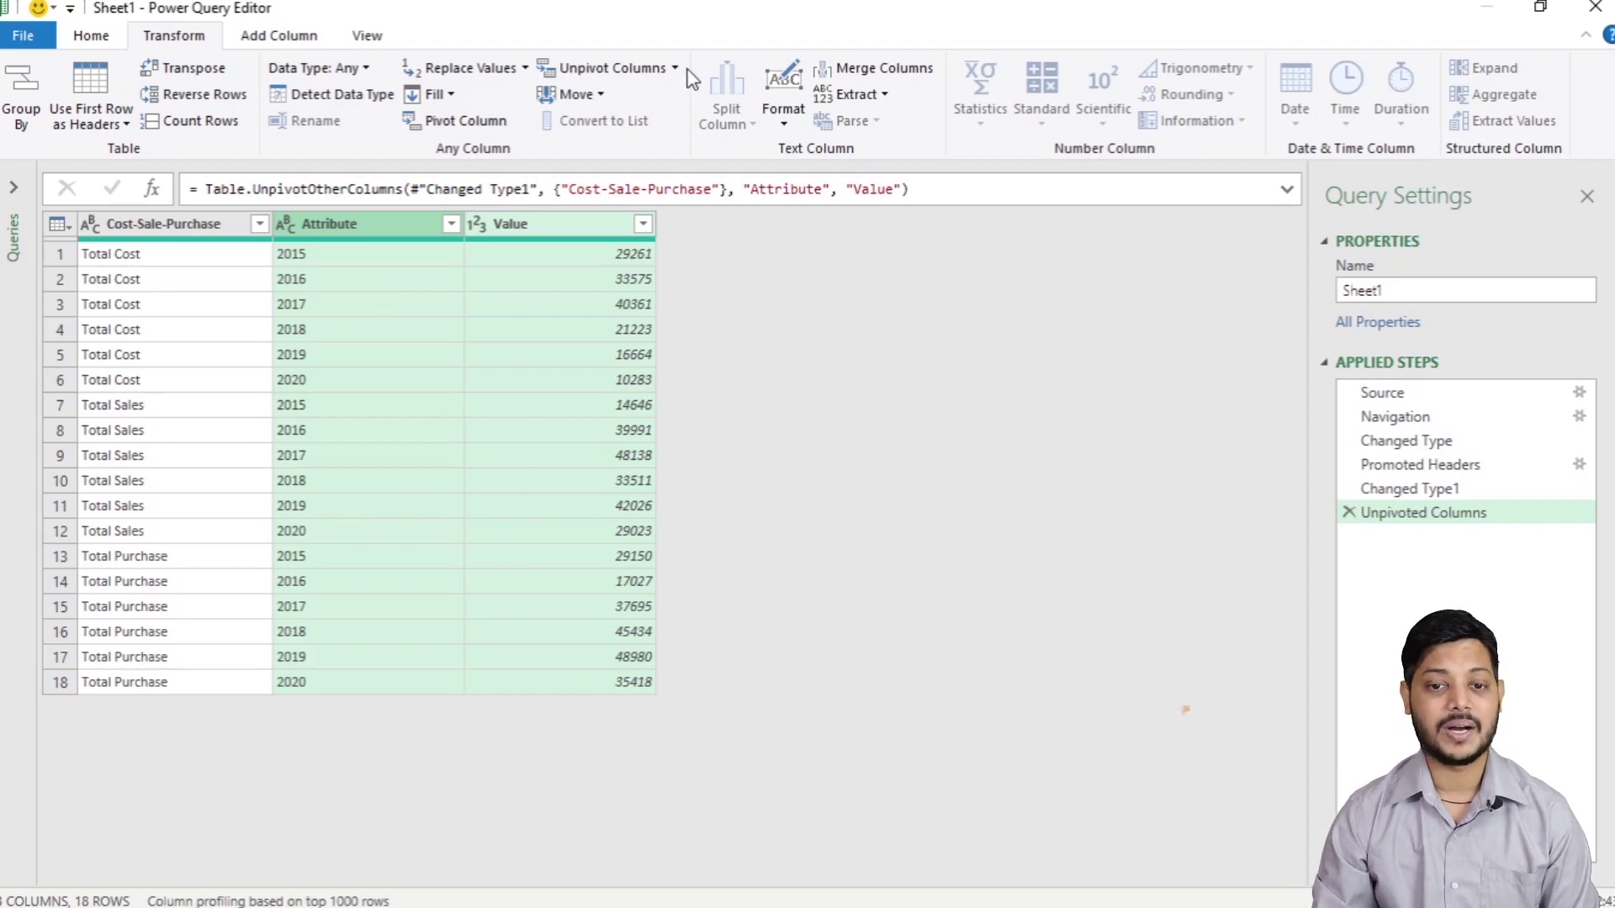
- Delete the Unpivoted Columns step from Applied Steps
left_click(1350, 513)
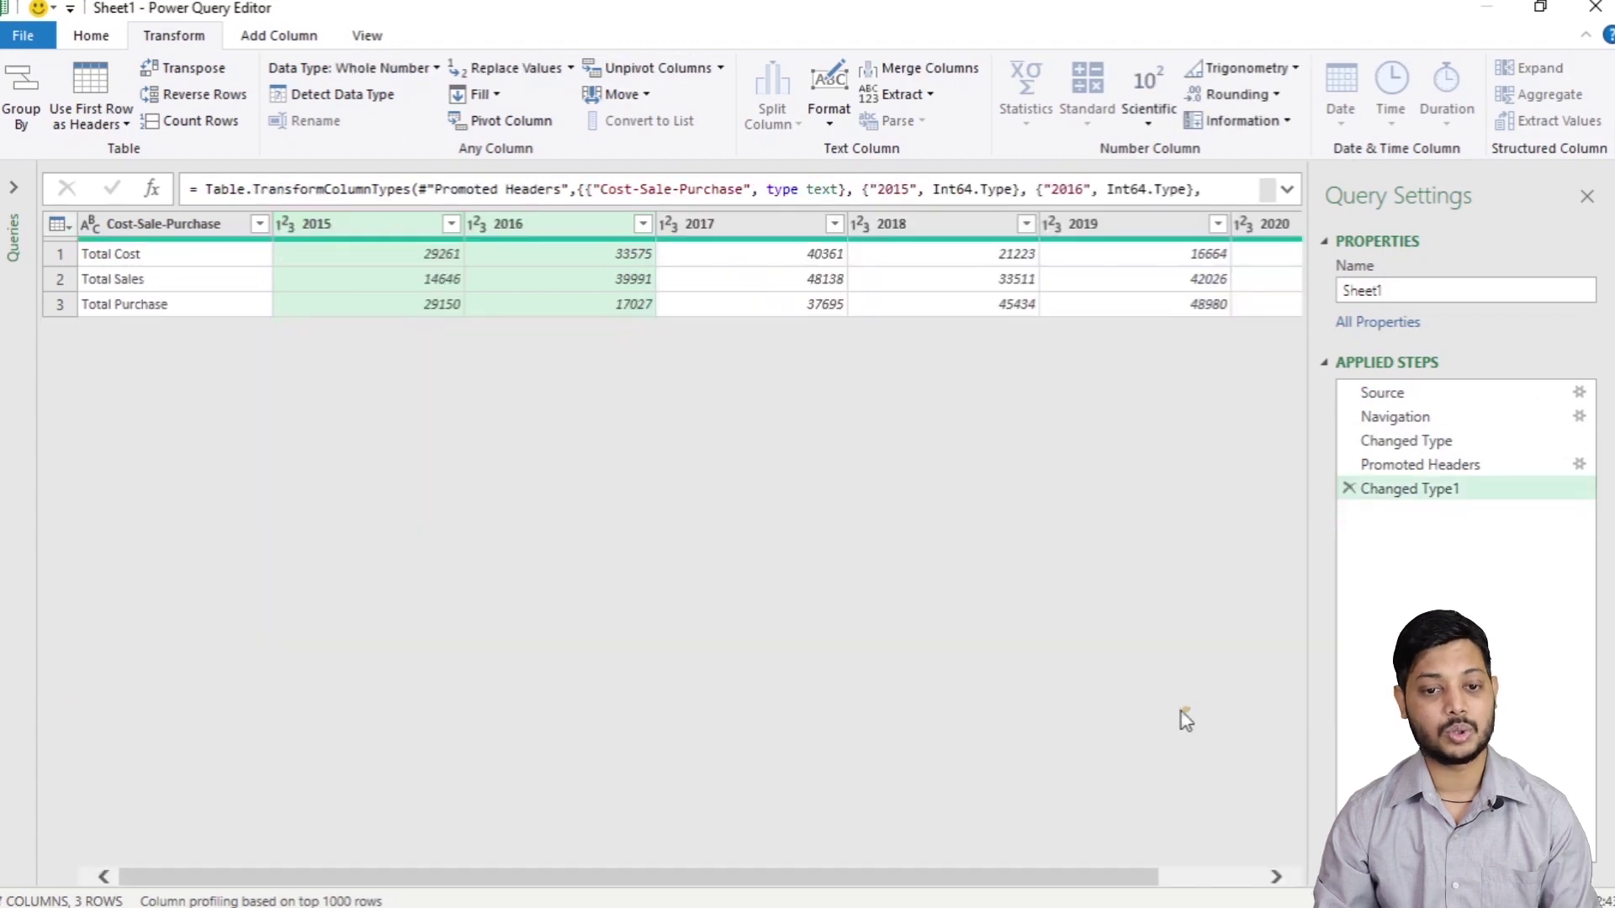
left_click(721, 67)
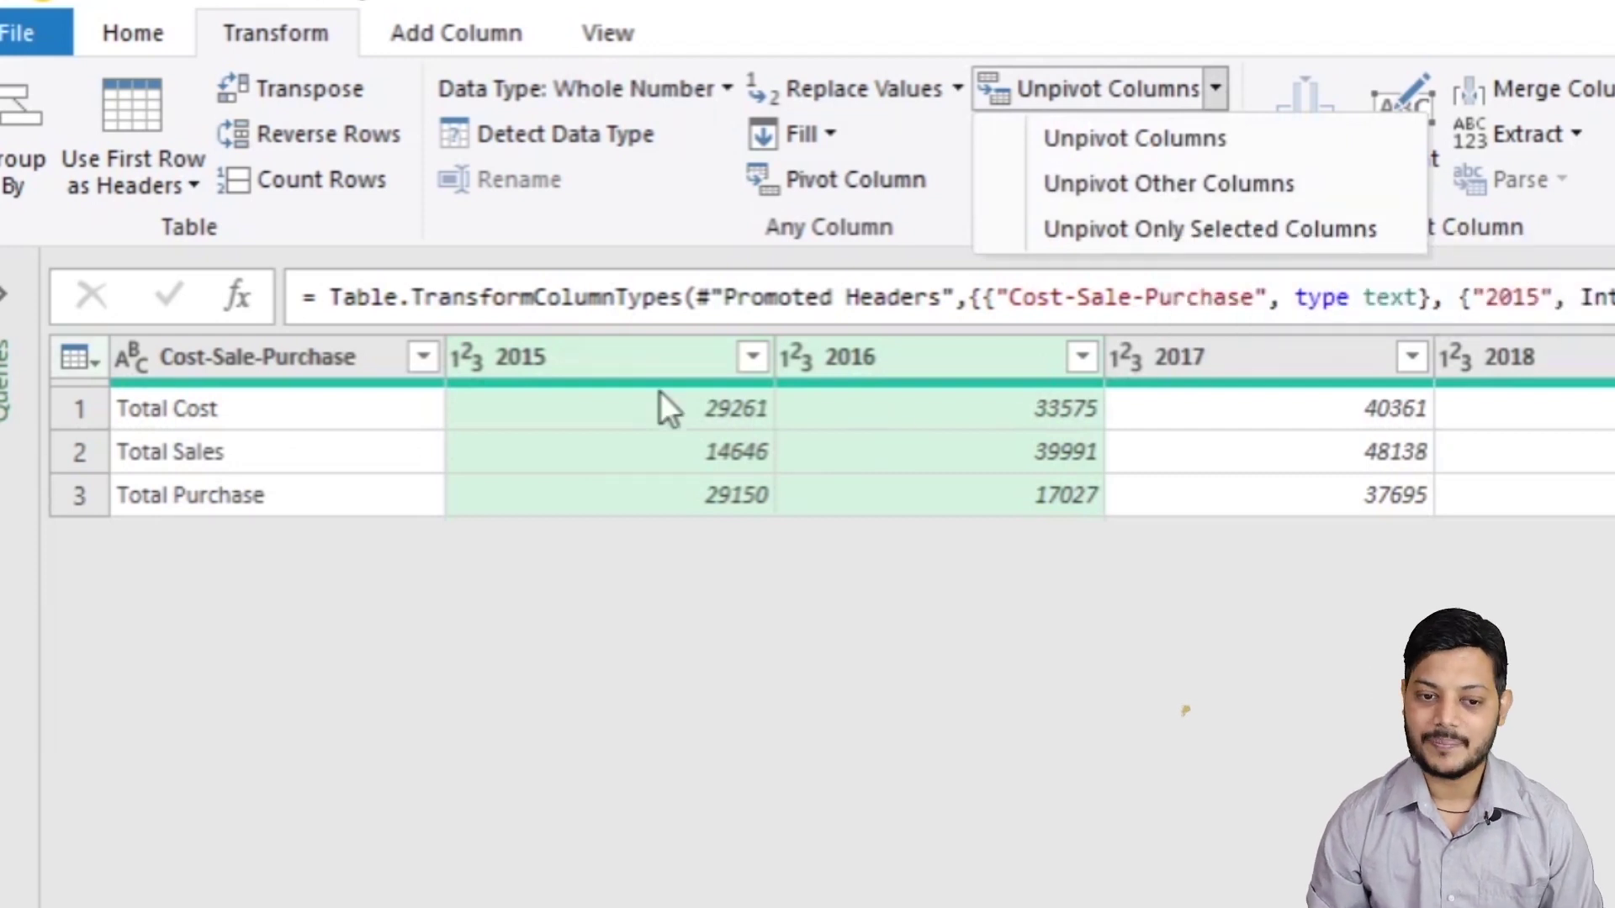
left_click(886, 349)
- Try Unpivot Other Columns with only 2015 selected, then delete that step
left_click(891, 357)
left_click(638, 362)
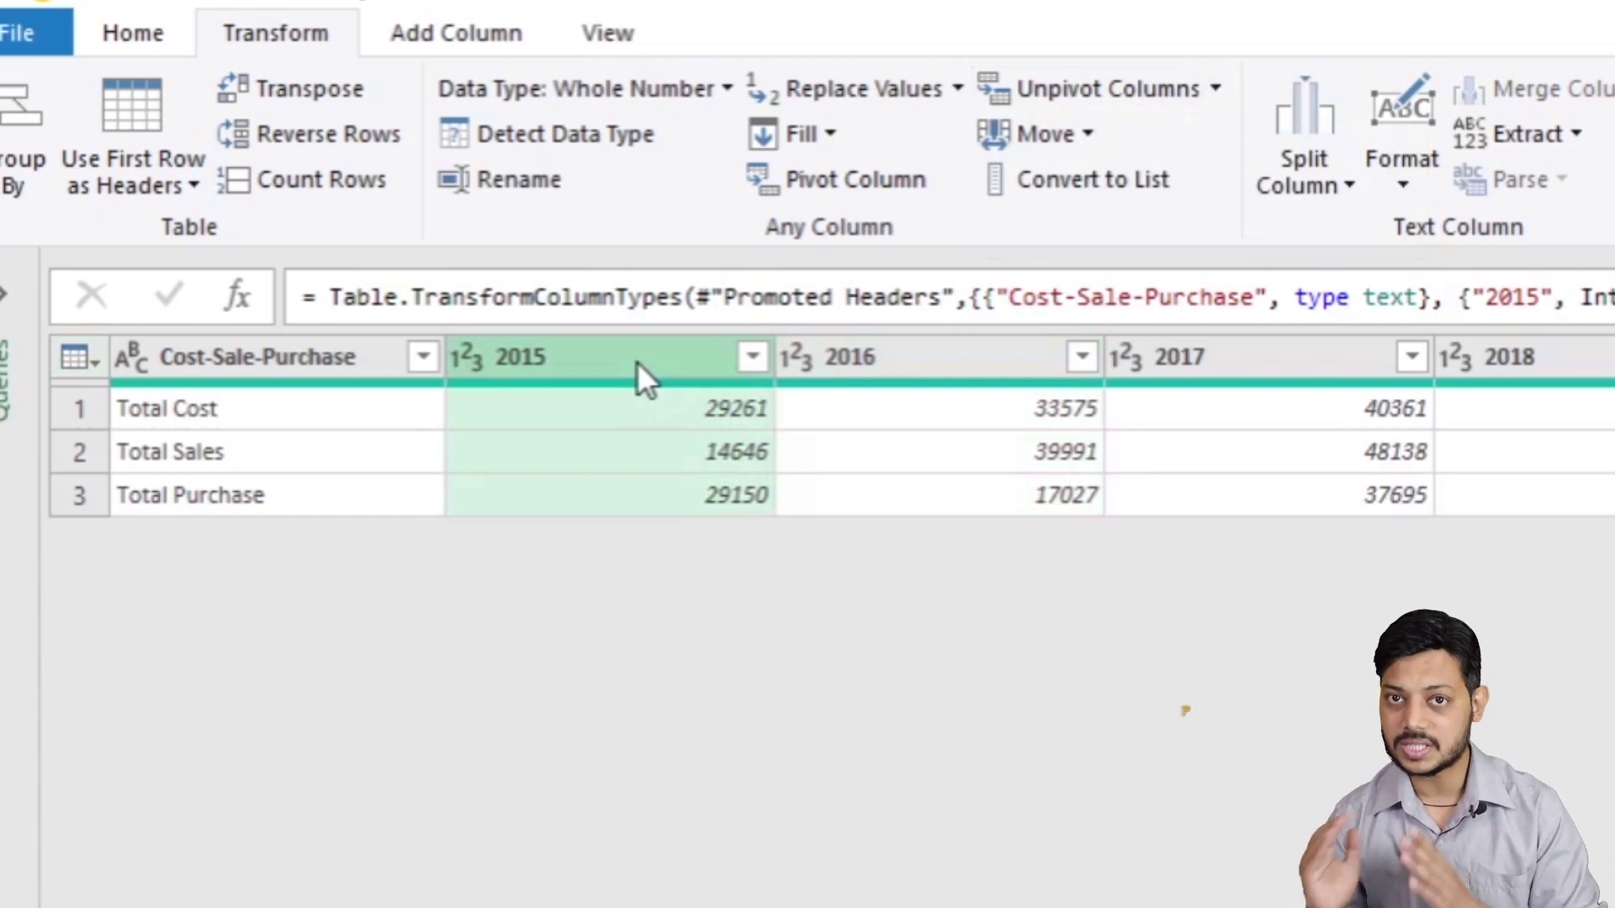
left_click(1218, 88)
left_click(1183, 189)
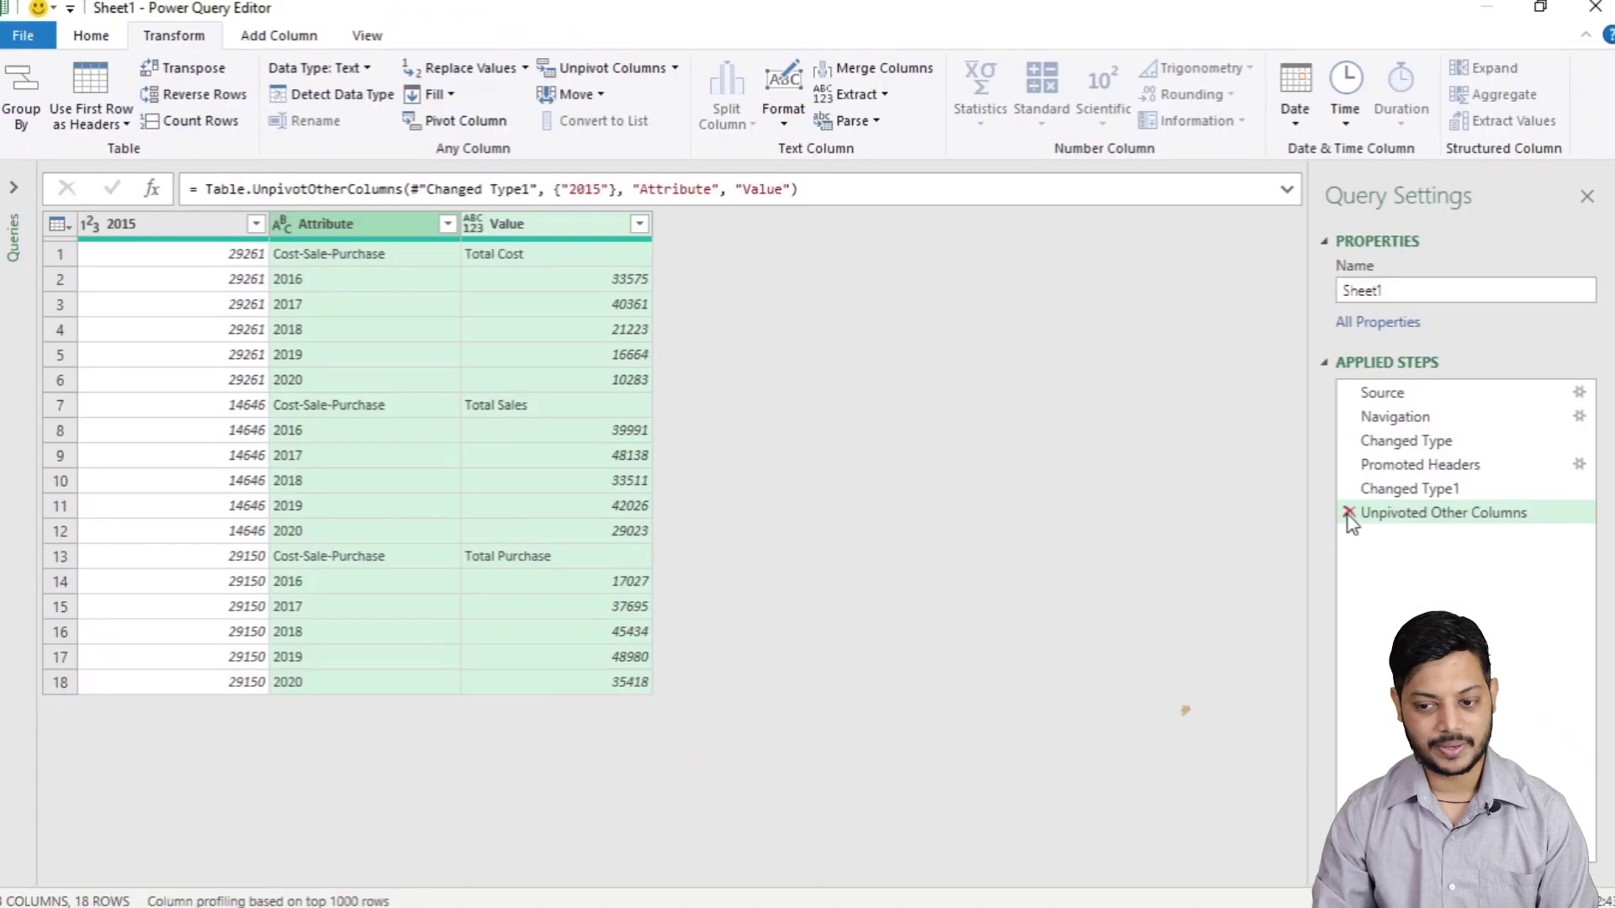
left_click(1348, 514)
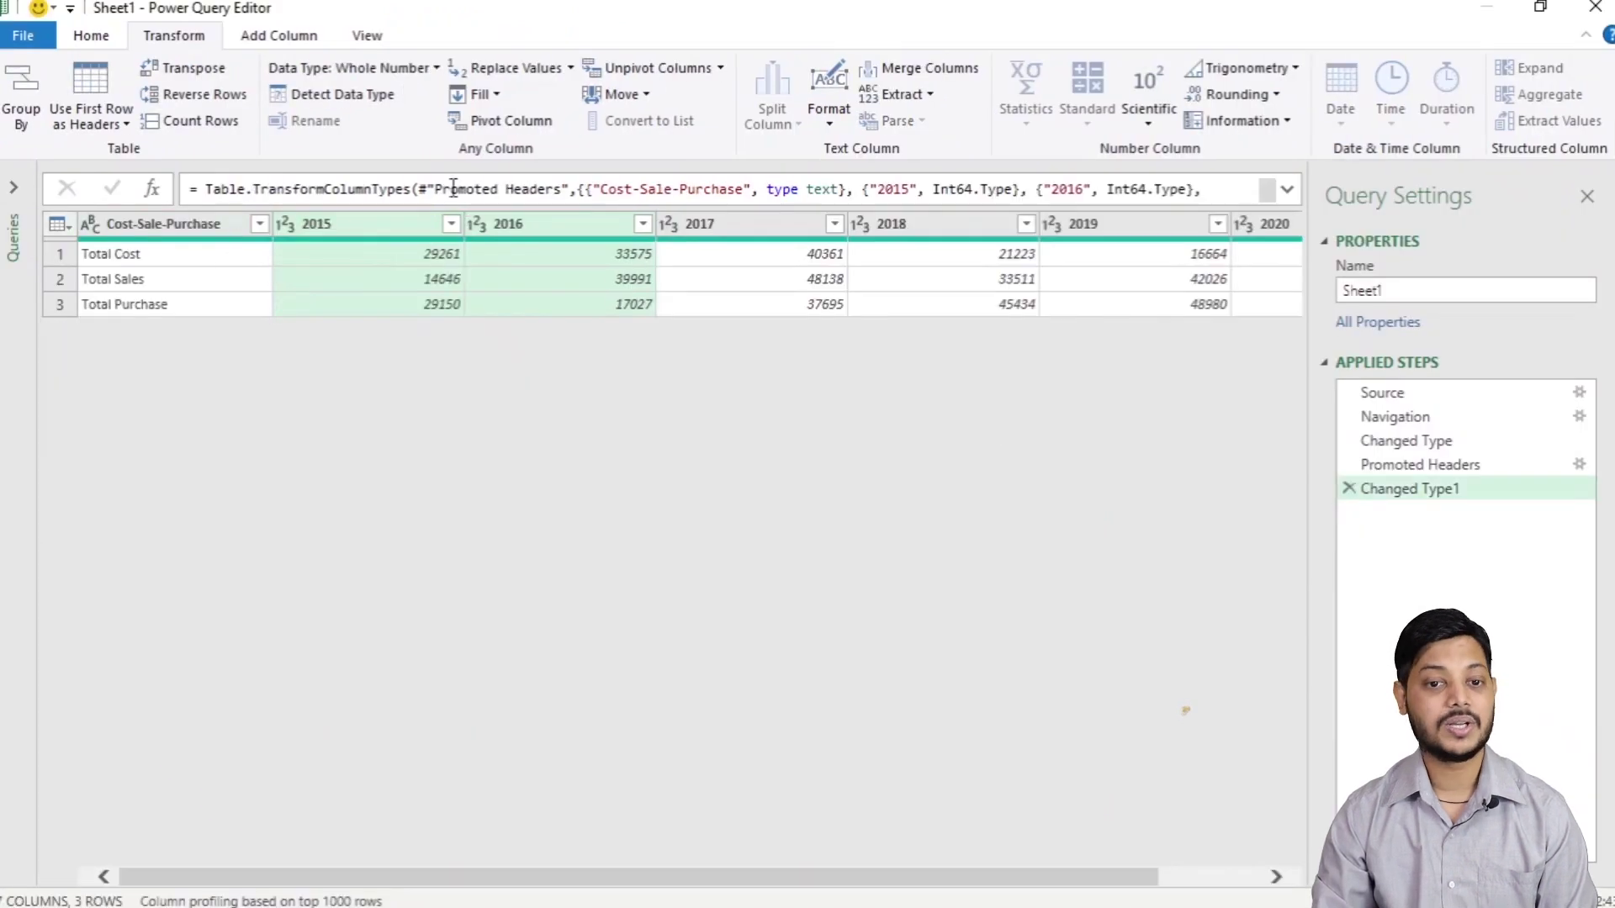
- Select 2015 through the last year column and apply Unpivot Only Selected Columns
left_click(721, 68)
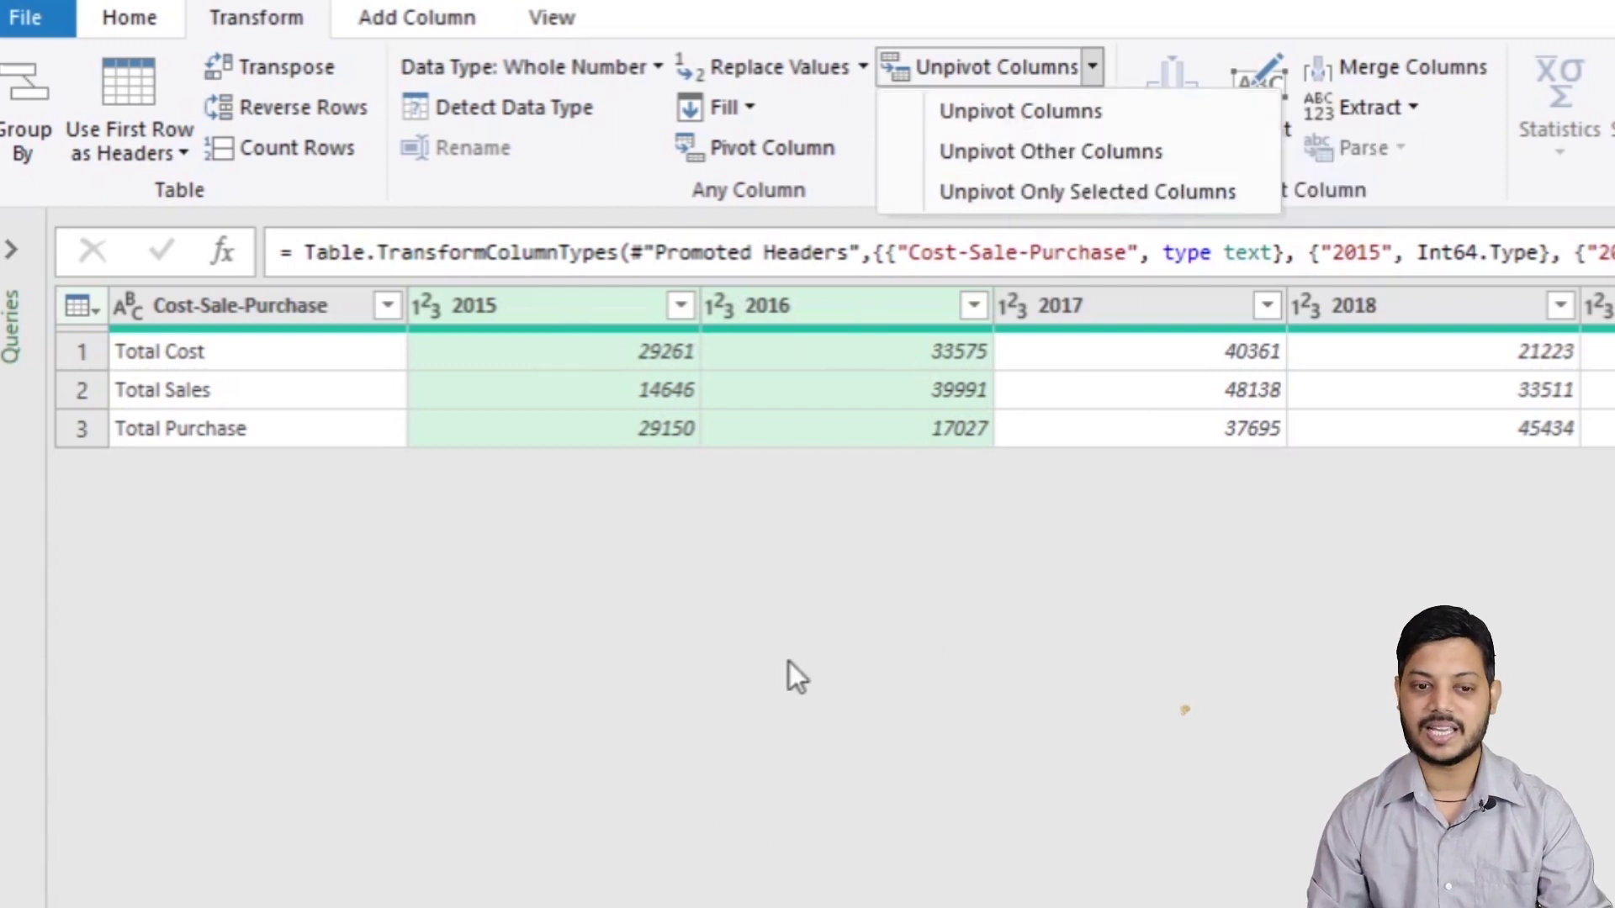
left_click(1139, 501)
left_click(546, 307)
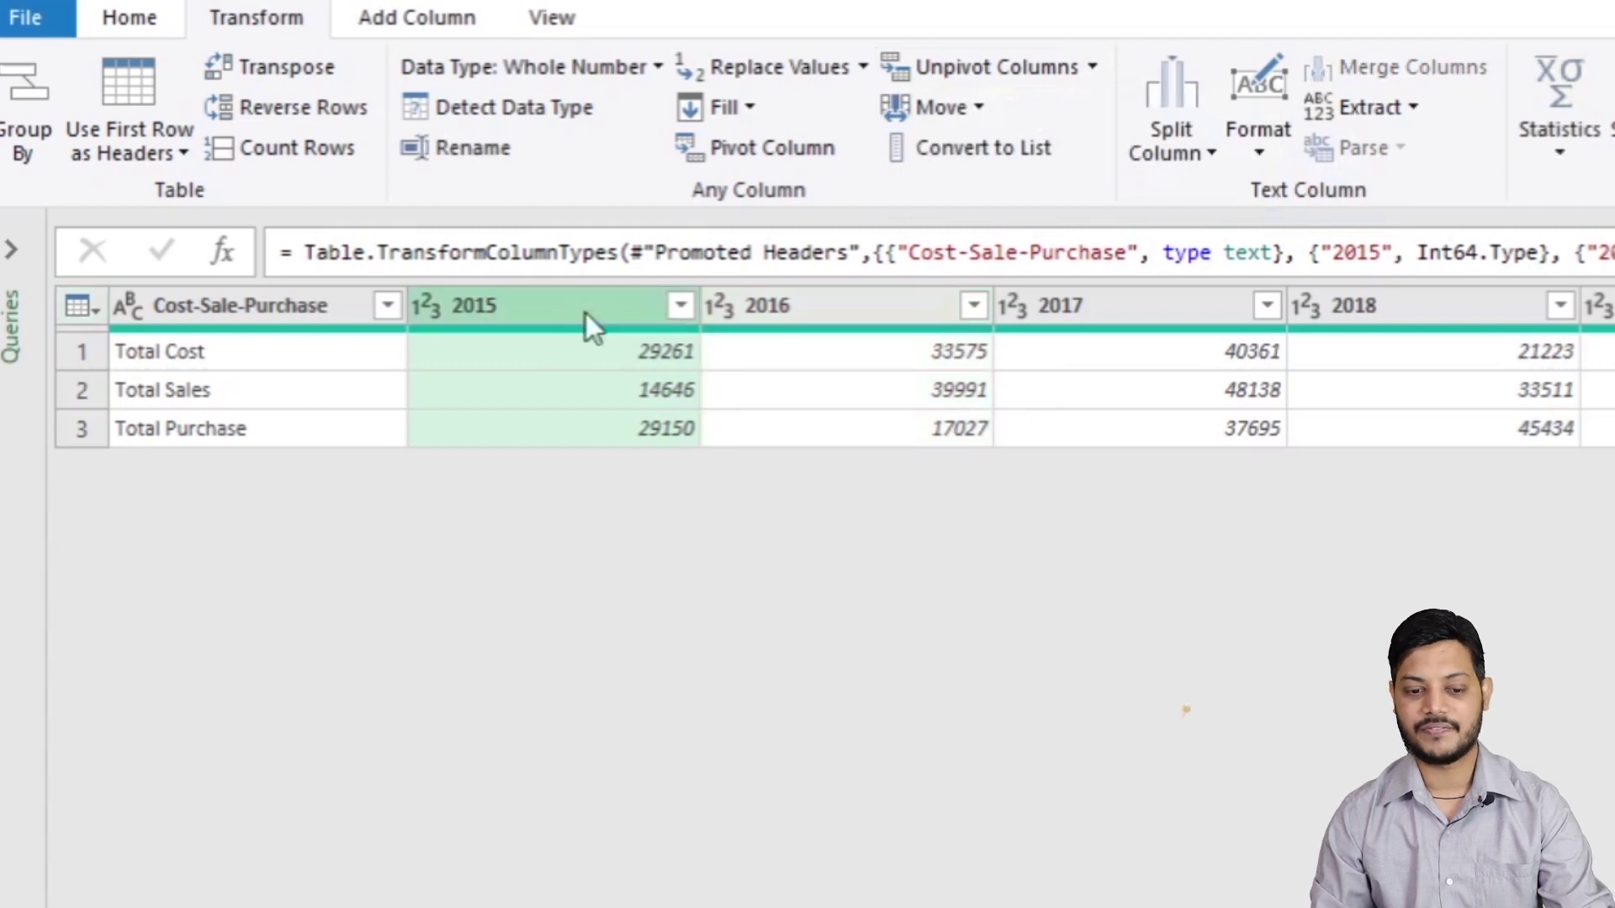
scroll(832, 379, "right", 2)
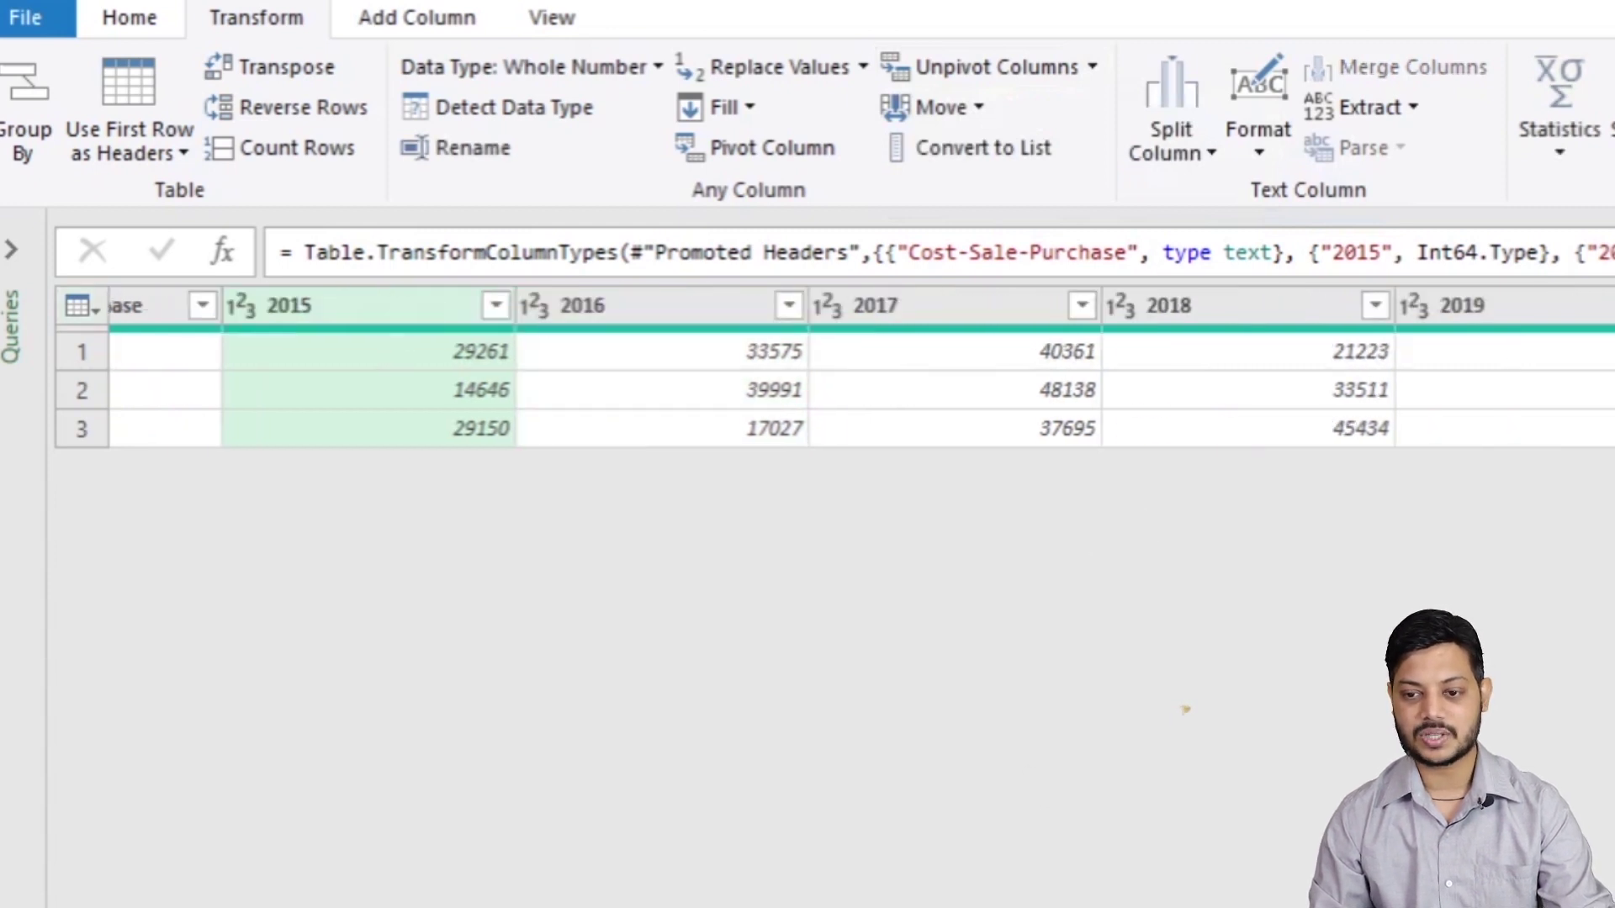
key("ctrl+shift+End")
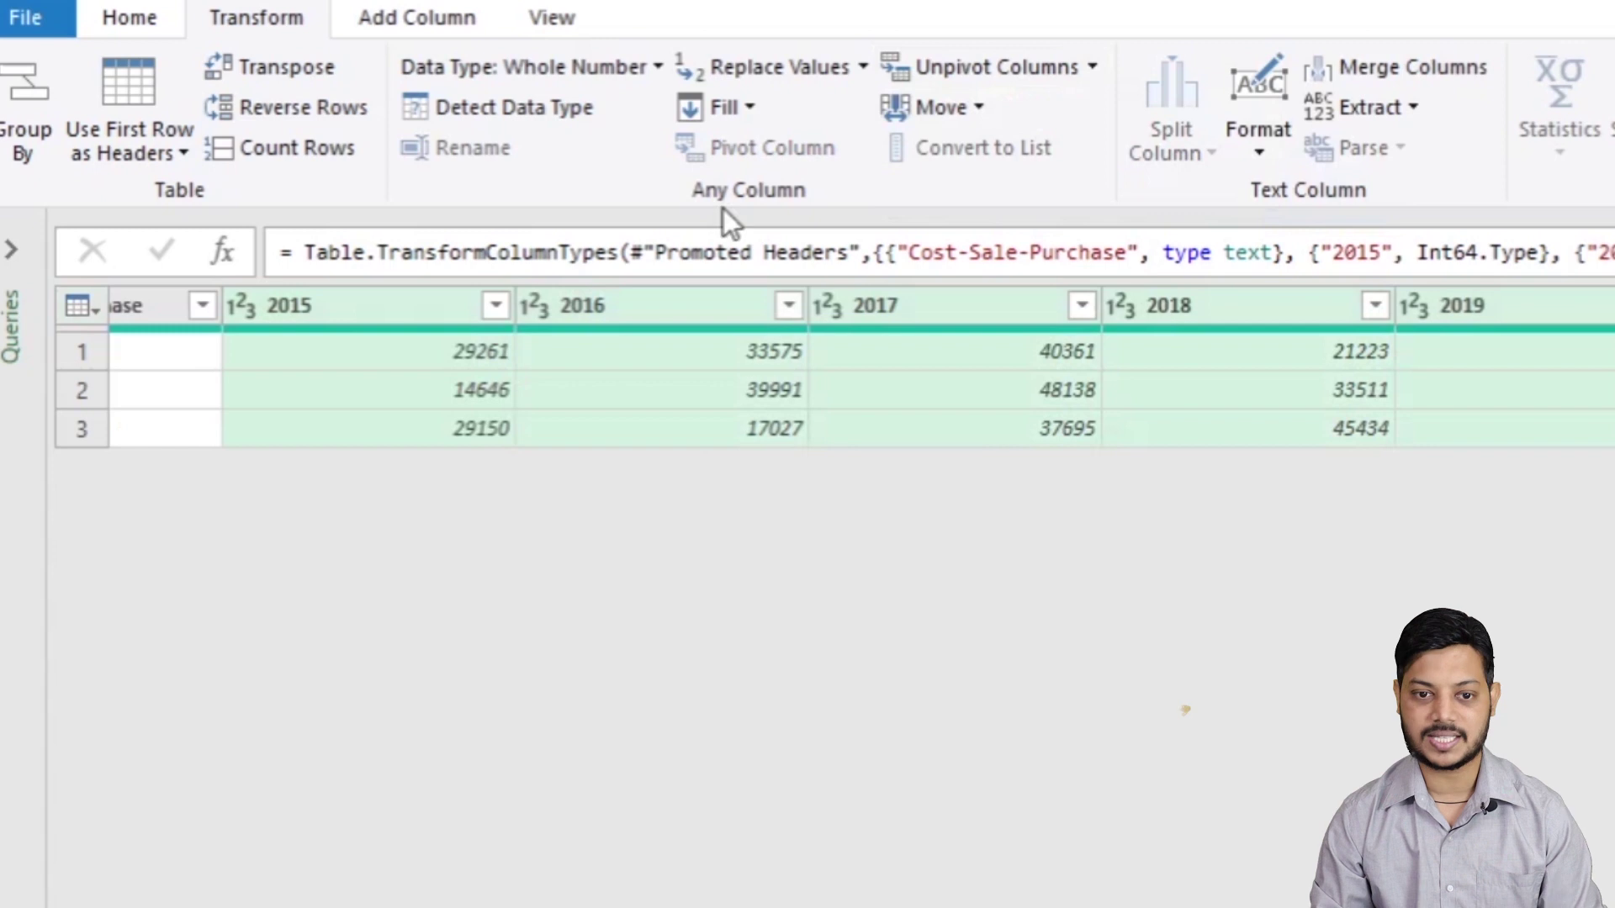
left_click(1094, 67)
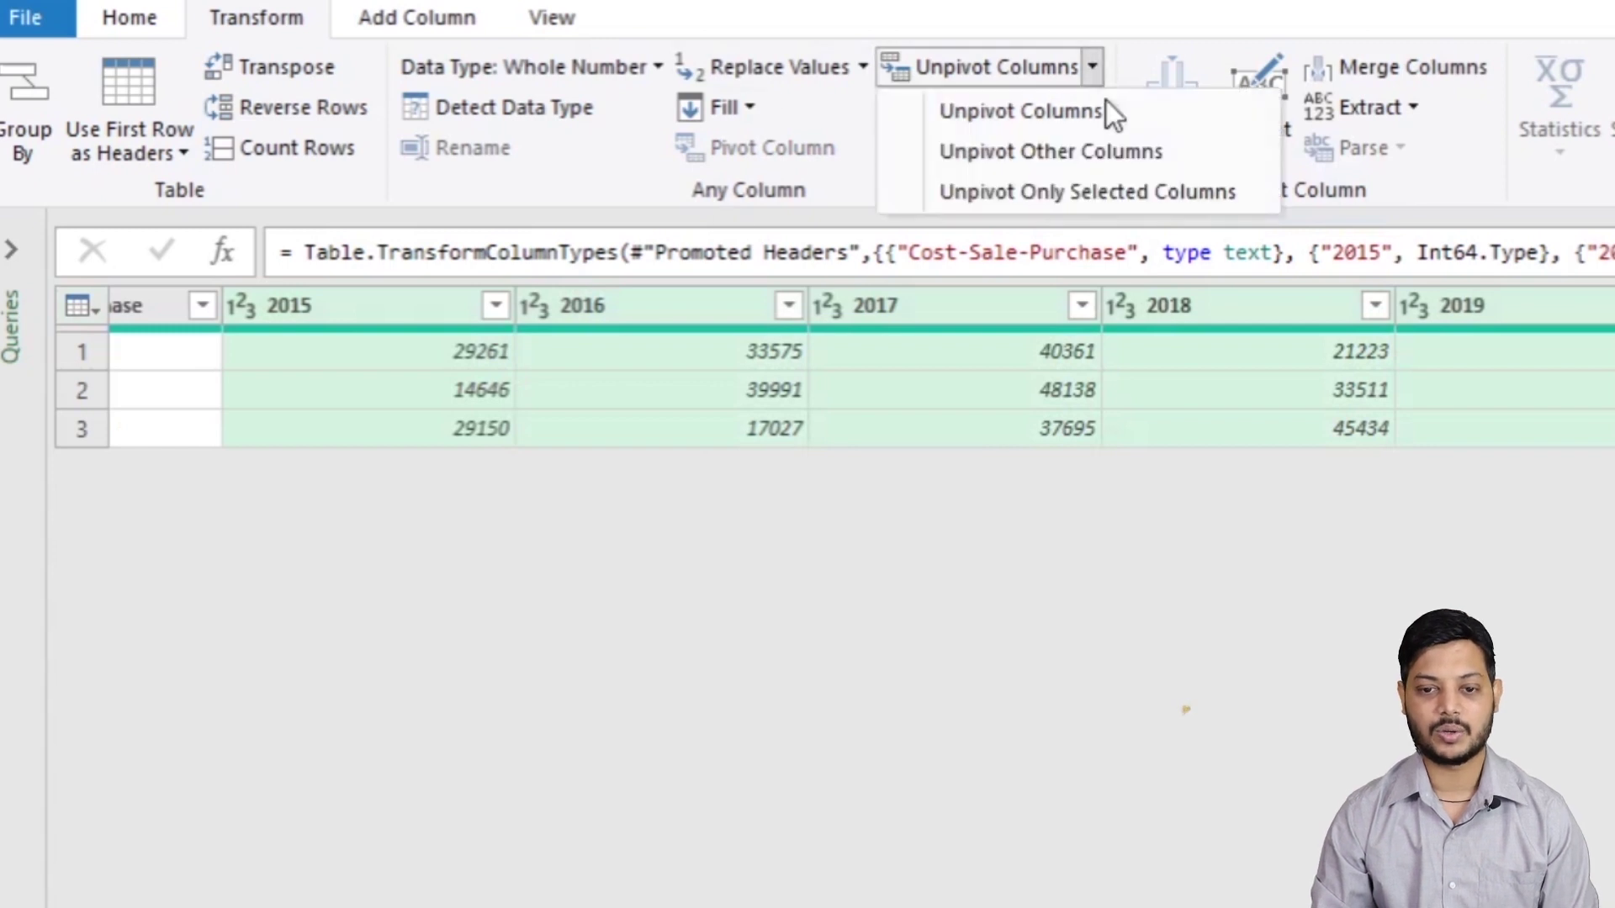
left_click(1080, 199)
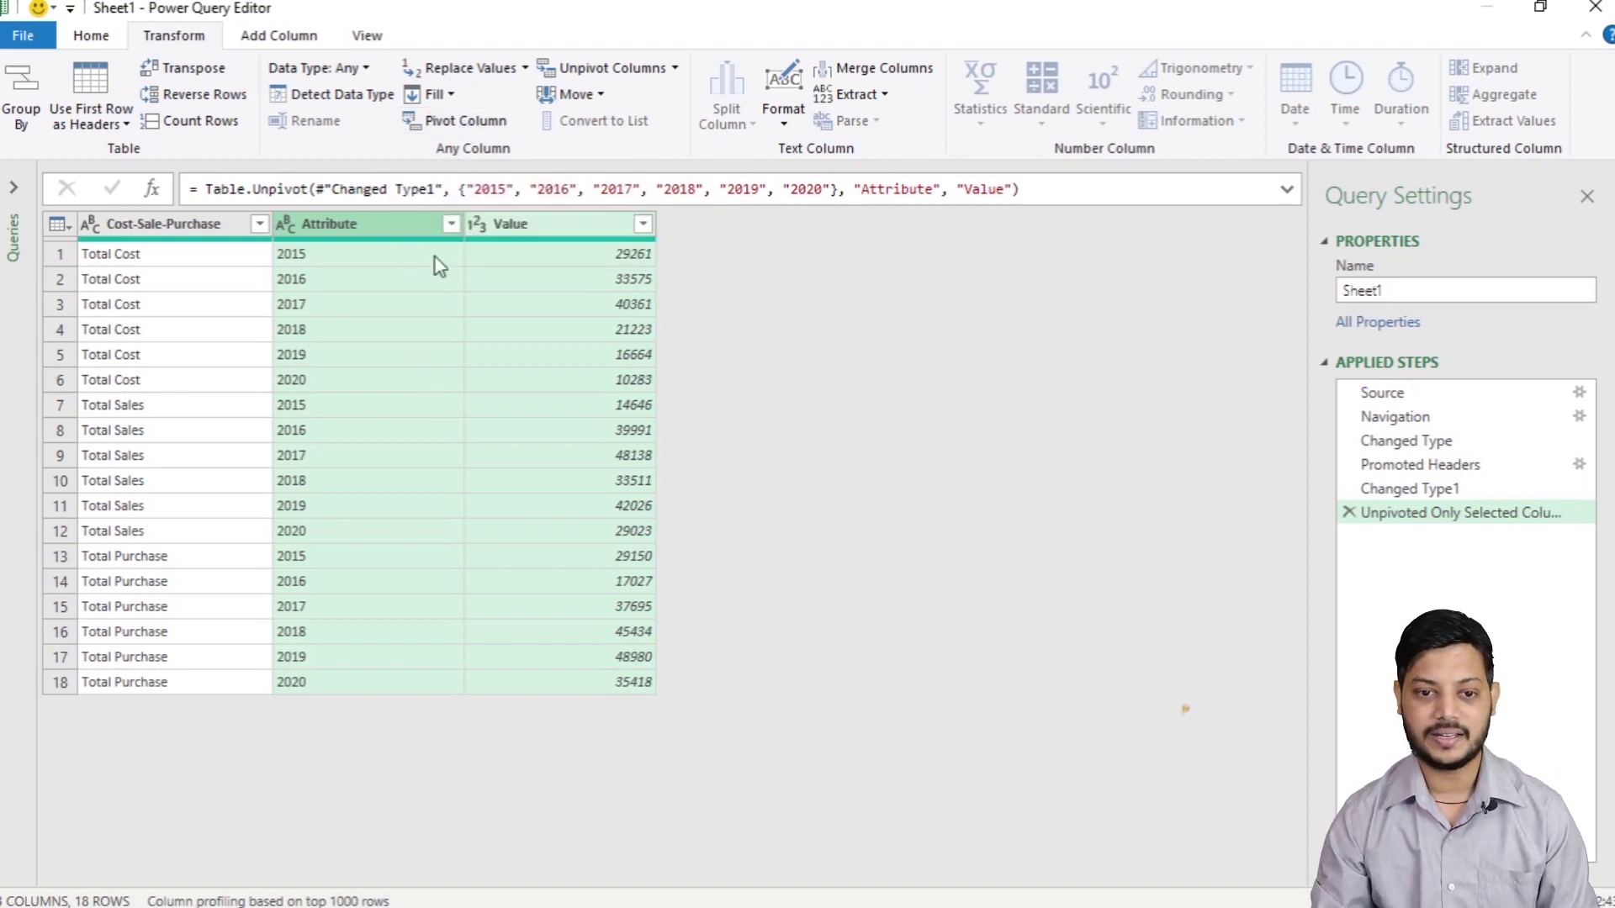
- Open Transform > Pivot Column for the Attribute column
left_click(469, 124)
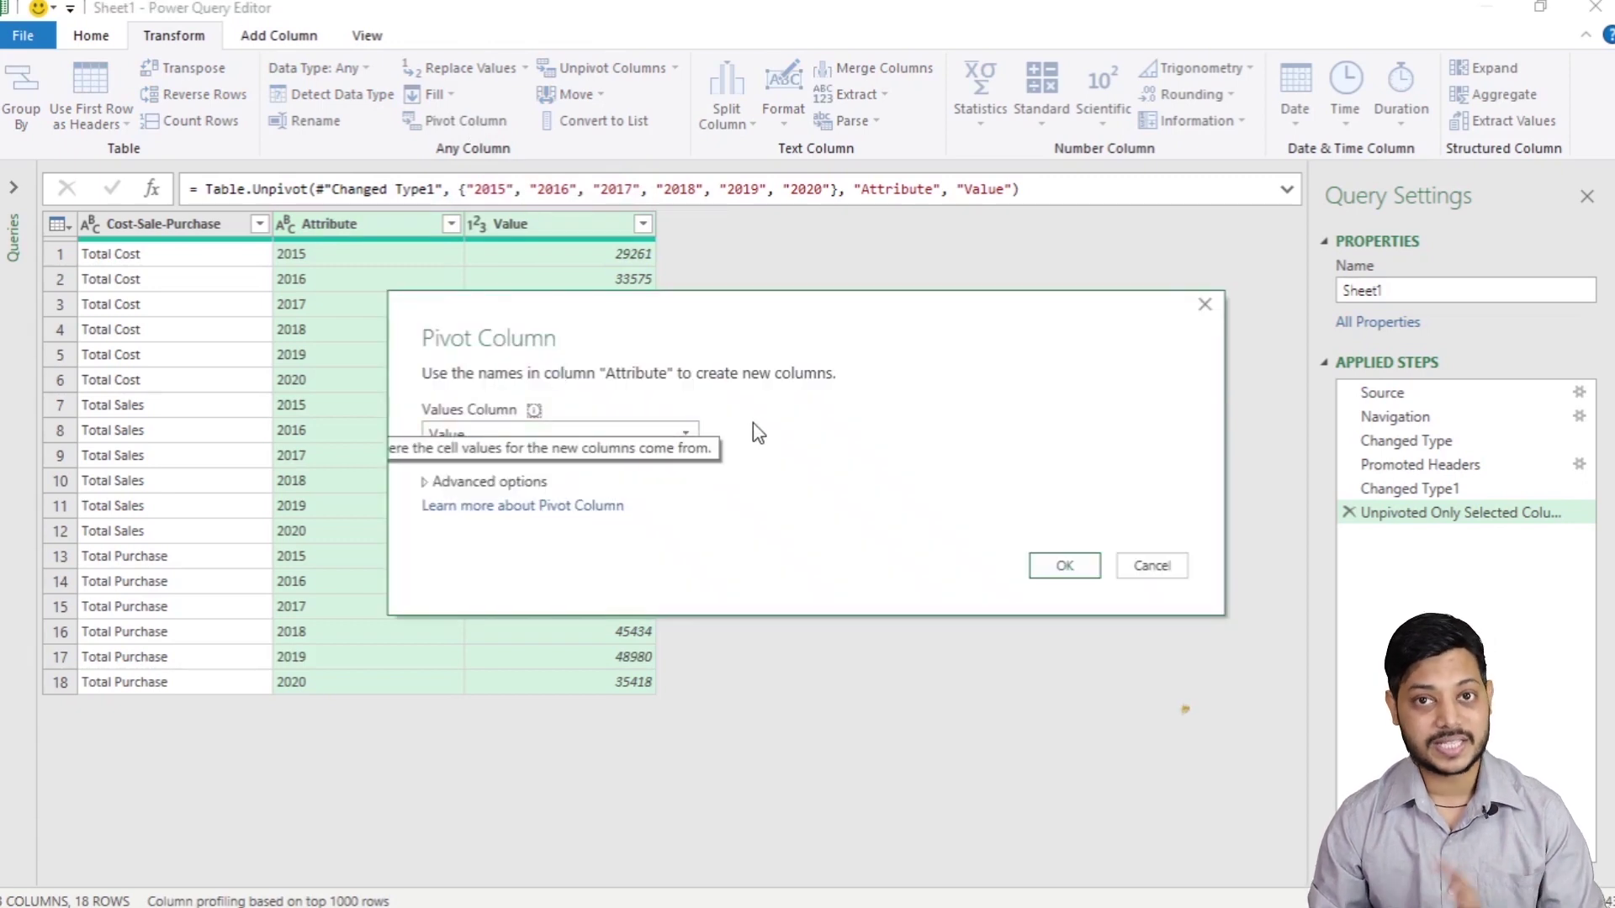
- Set the Values Column to Value and confirm the pivot
left_click(673, 434)
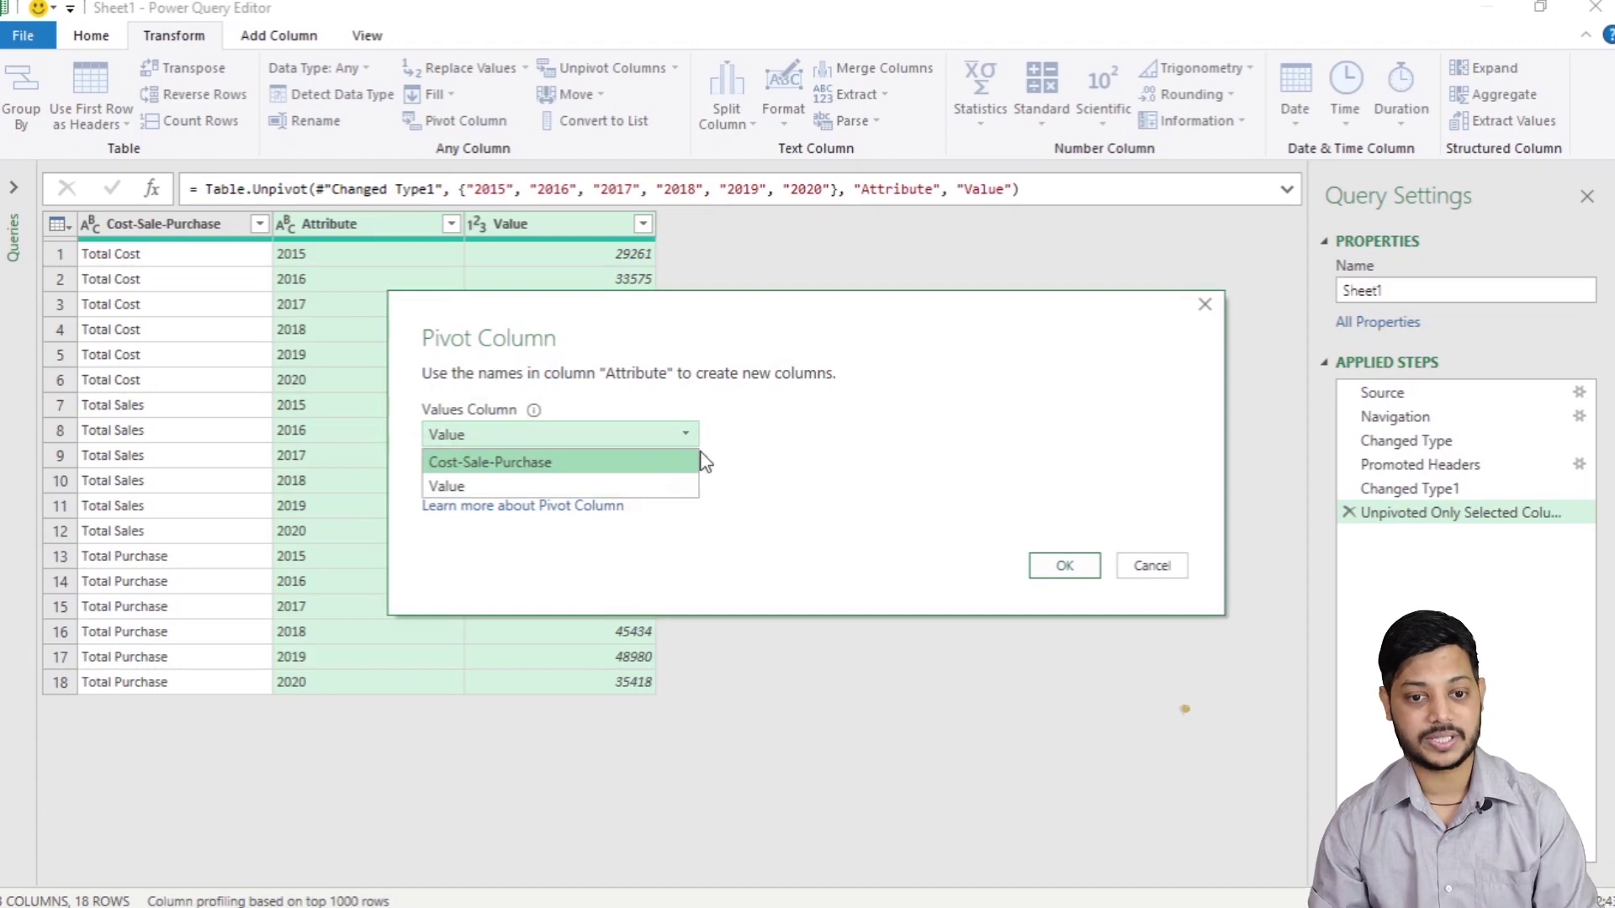
left_click(614, 492)
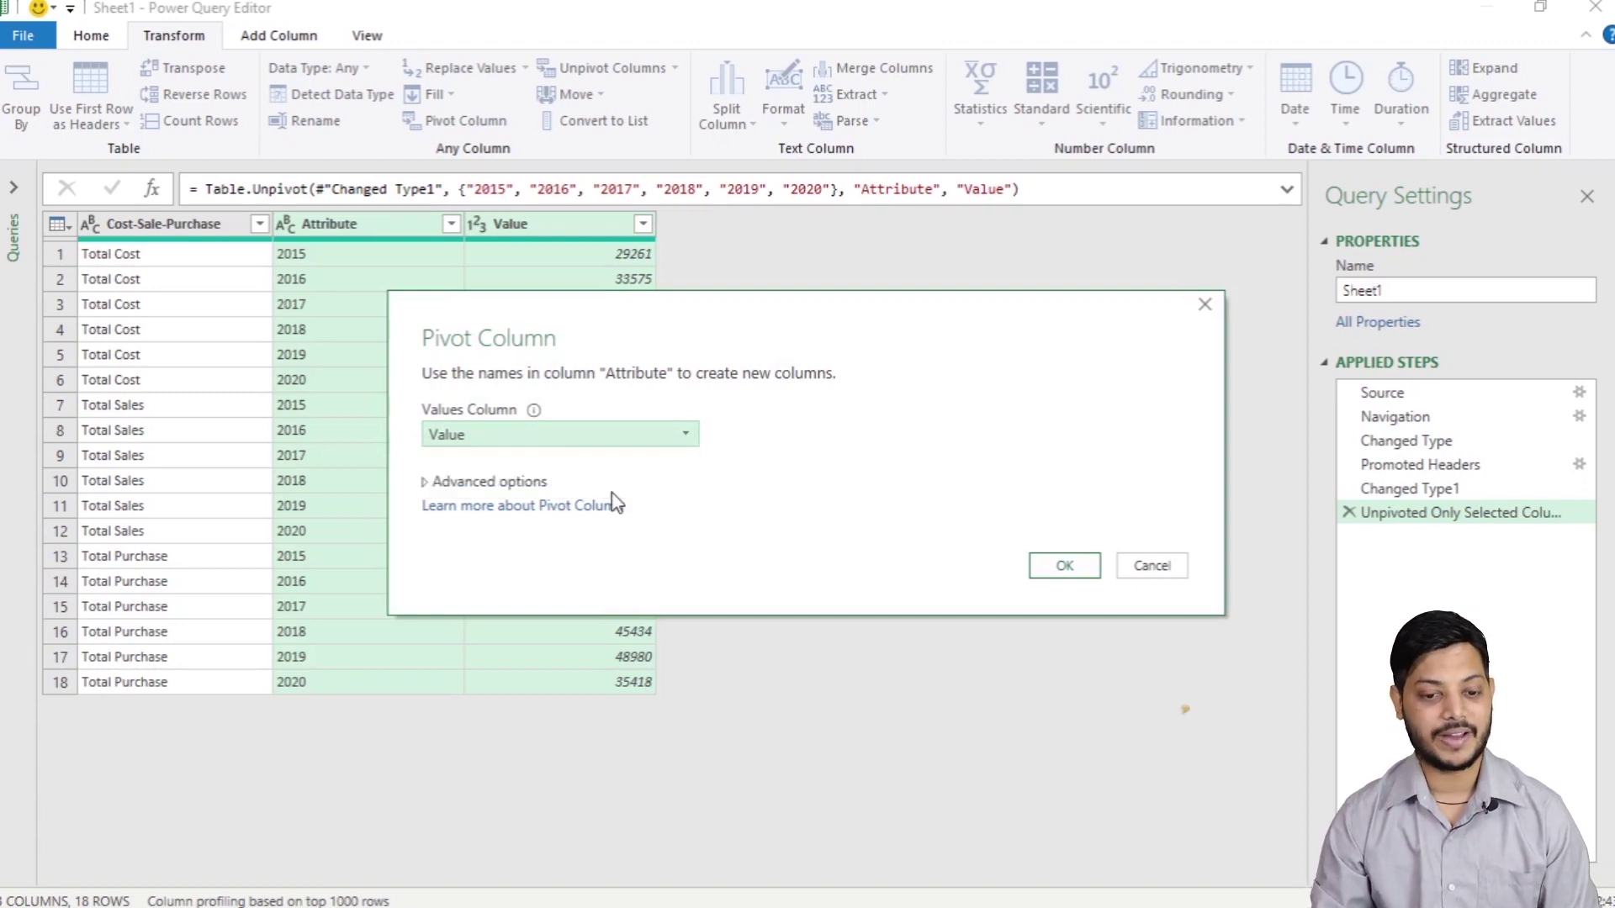
left_click(1065, 567)
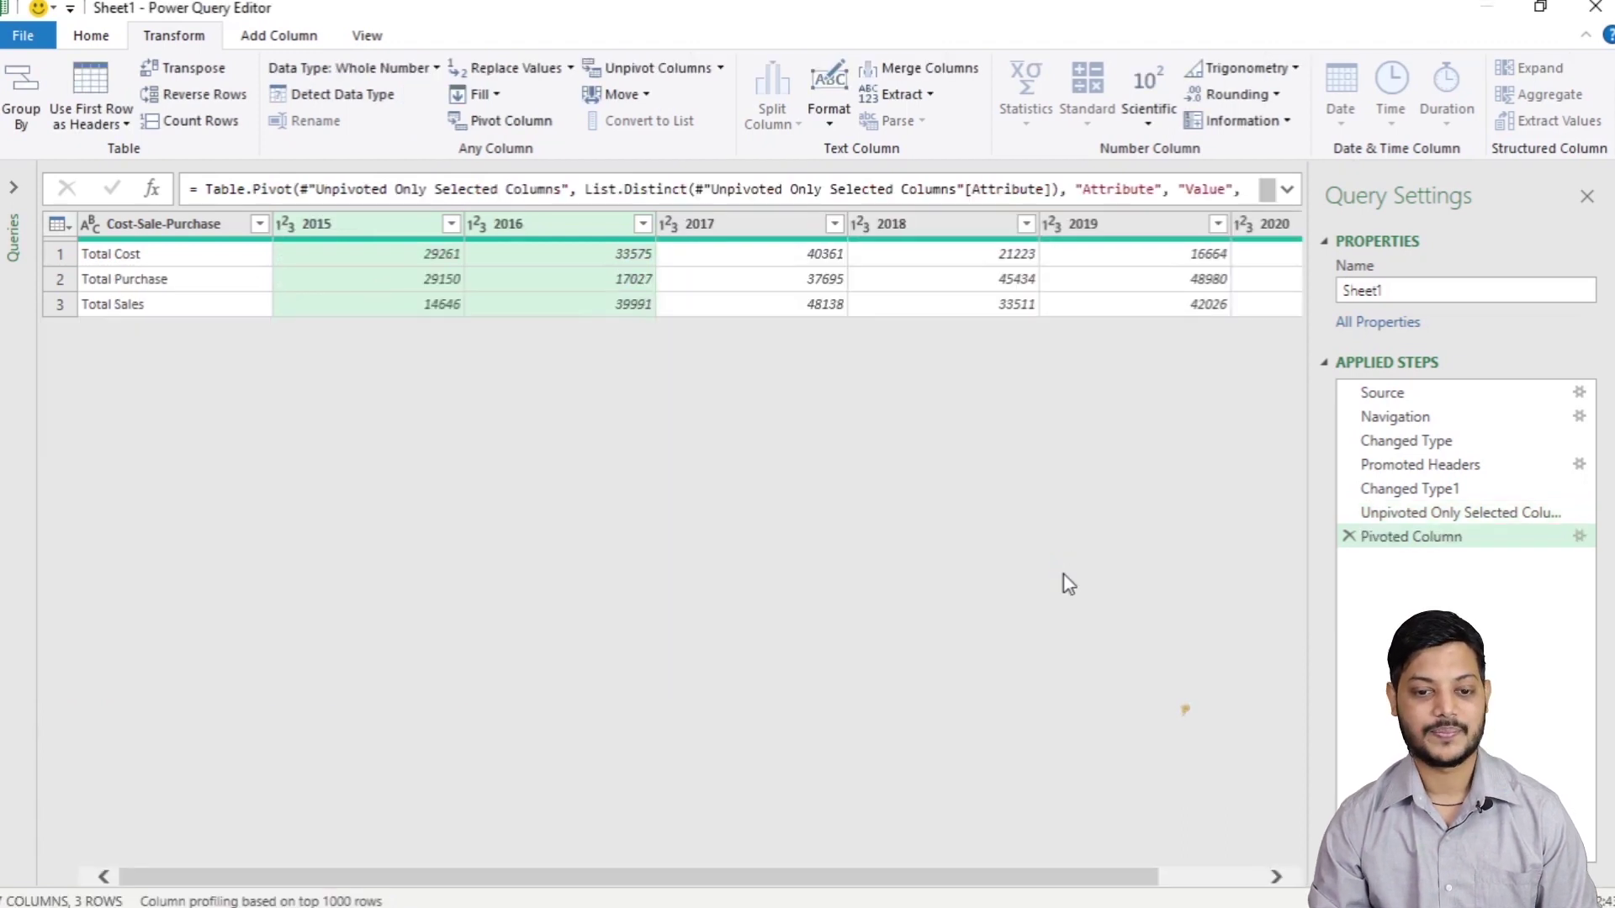